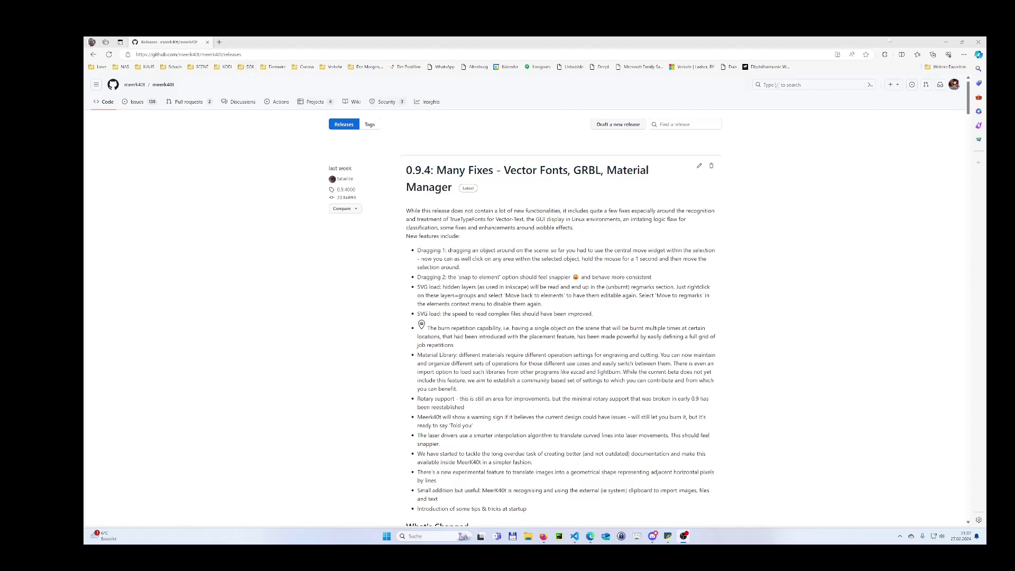
# - Switch to MeerK40t, check for updates and read through the 0.9.4 release information, closing the update window
pyautogui.click(945, 42)
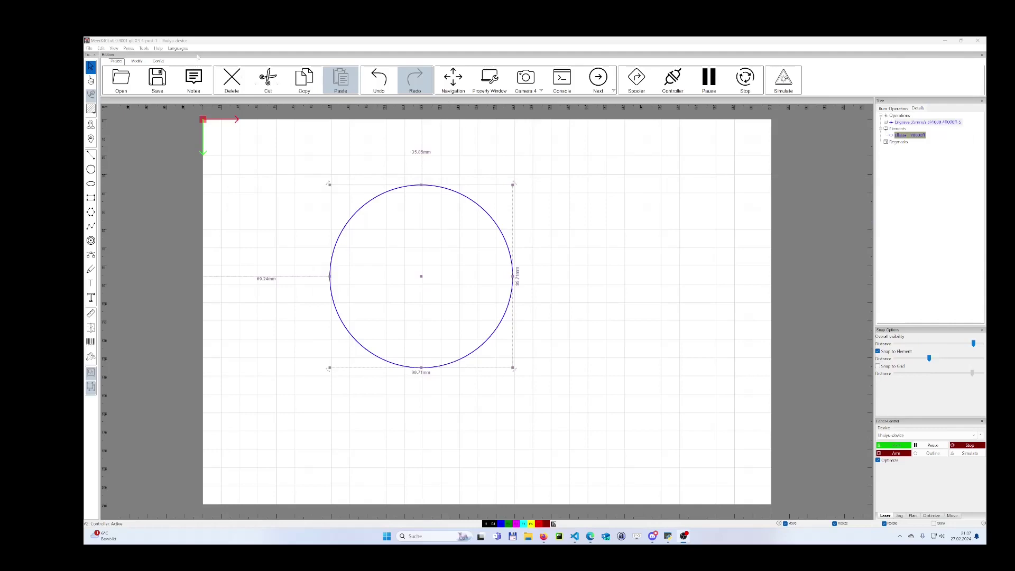
pyautogui.click(159, 48)
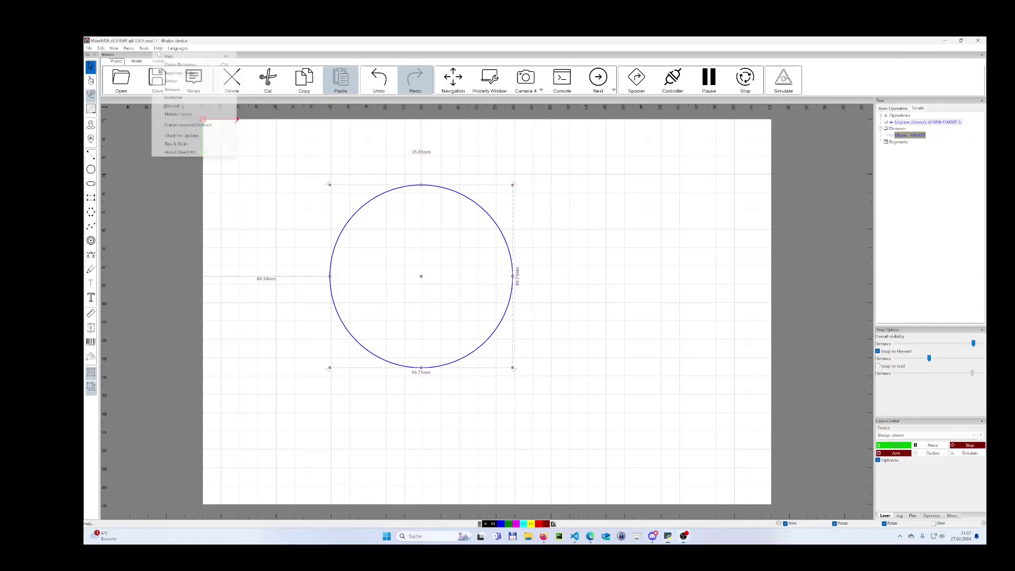
pyautogui.click(182, 136)
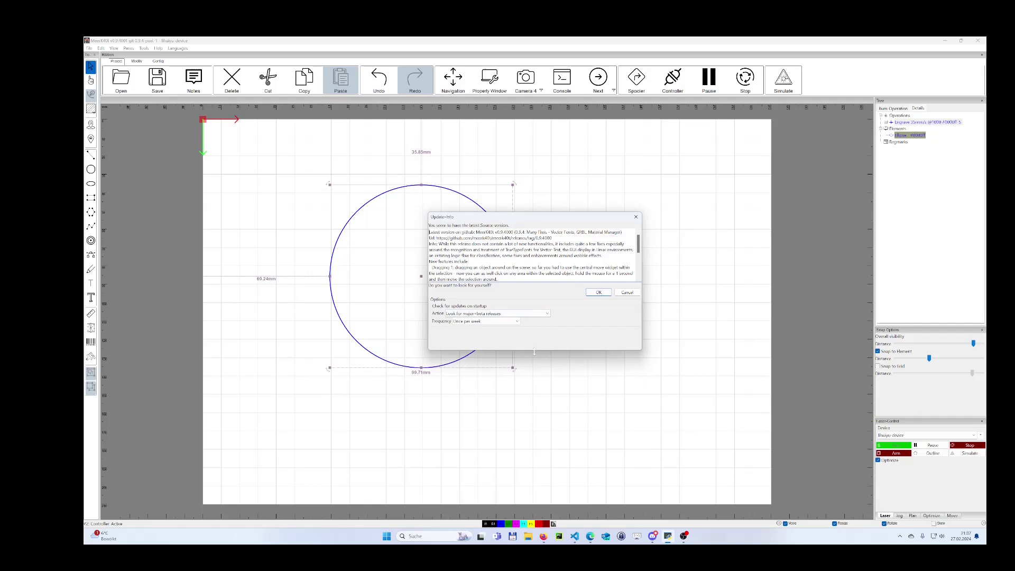
pyautogui.moveTo(534, 352); pyautogui.dragTo(534, 415)
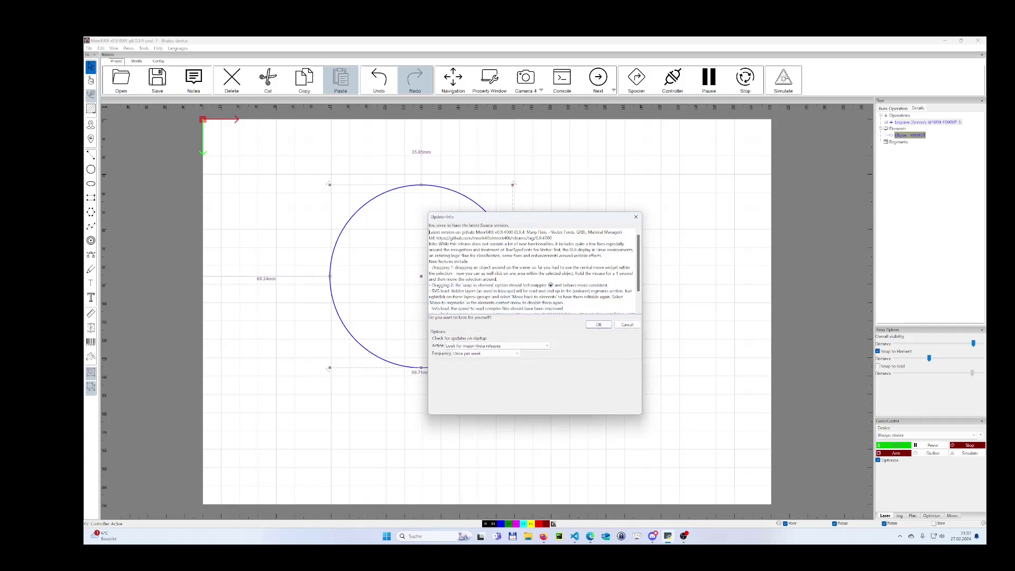
pyautogui.scroll(-2, 640, 280)
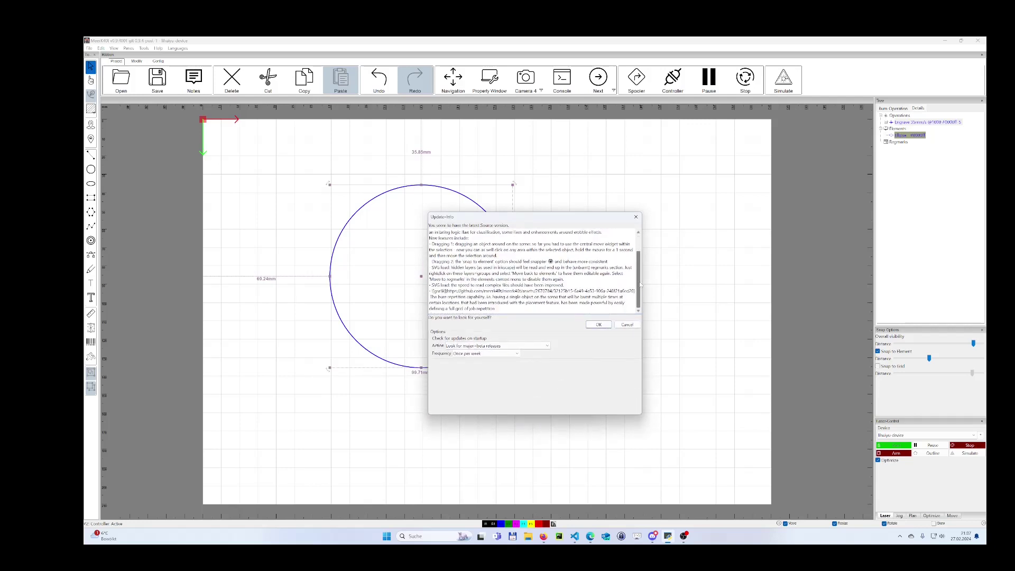
pyautogui.moveTo(640, 280); pyautogui.dragTo(638, 264)
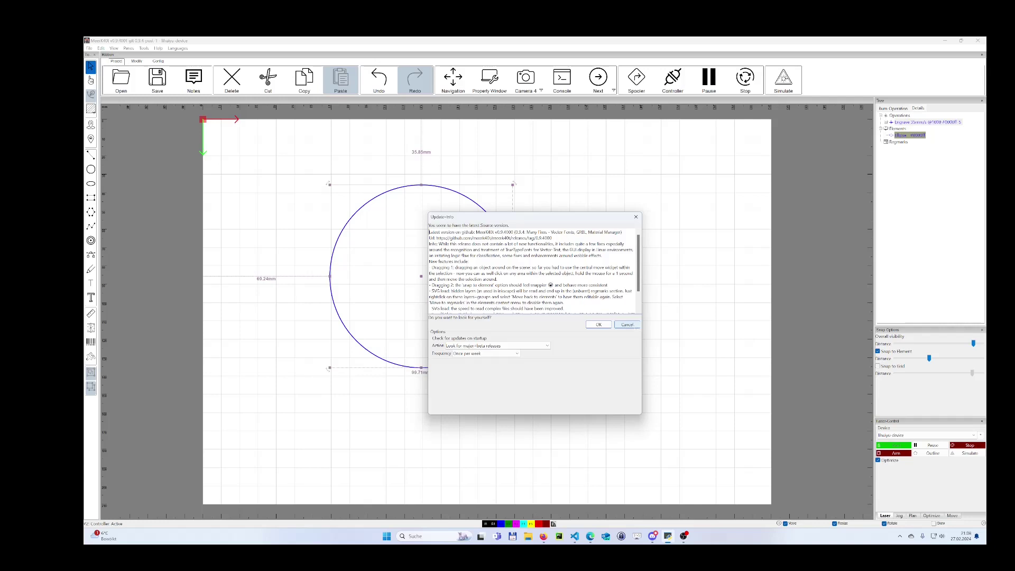
pyautogui.click(626, 325)
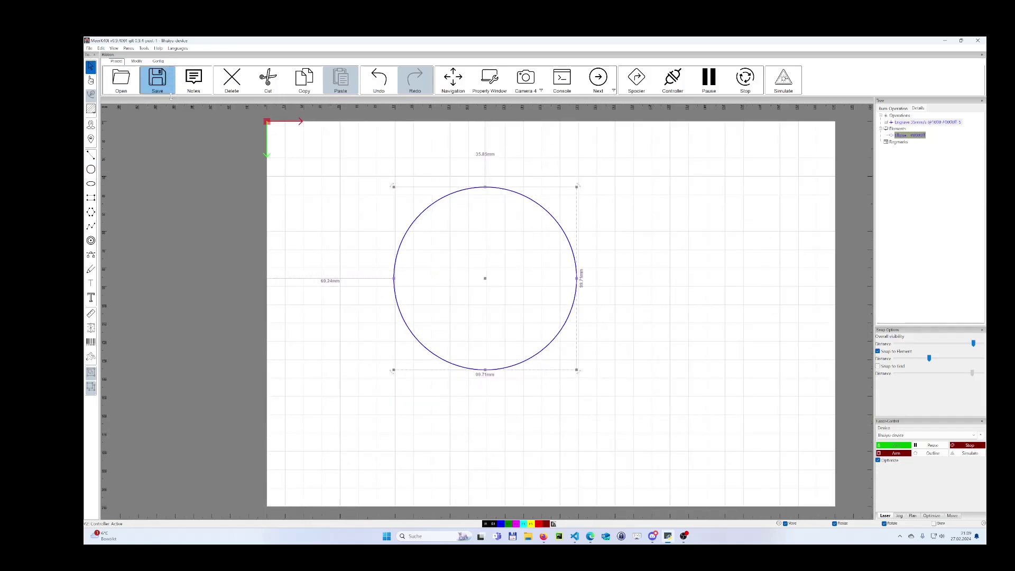
# - Enlarge the ribbon to see bigger icons, then shrink it back to a compact height with the Project page shown
pyautogui.moveTo(170, 97); pyautogui.dragTo(166, 132)
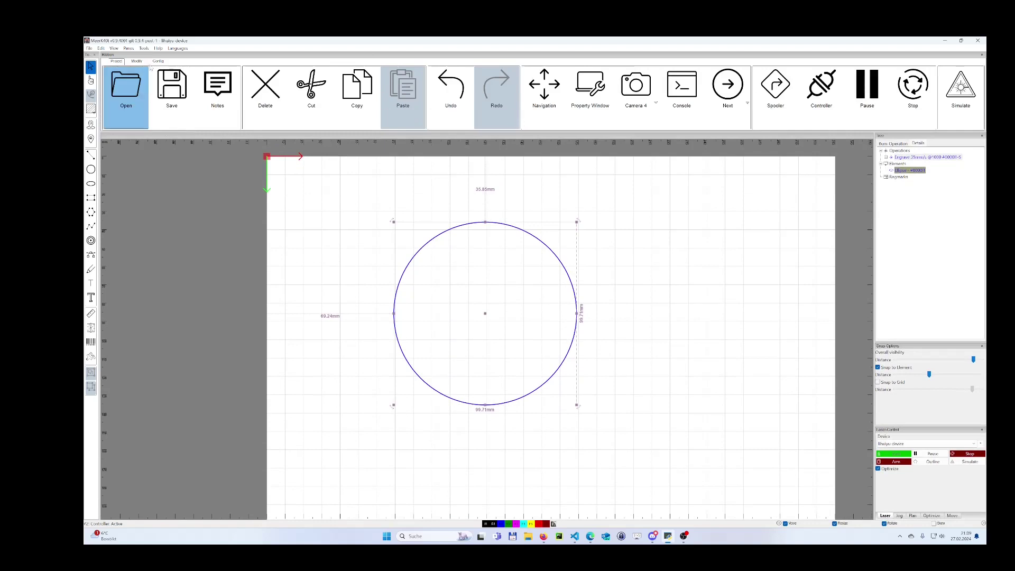
pyautogui.scroll(-2, 154, 105)
pyautogui.moveTo(167, 129); pyautogui.dragTo(170, 92)
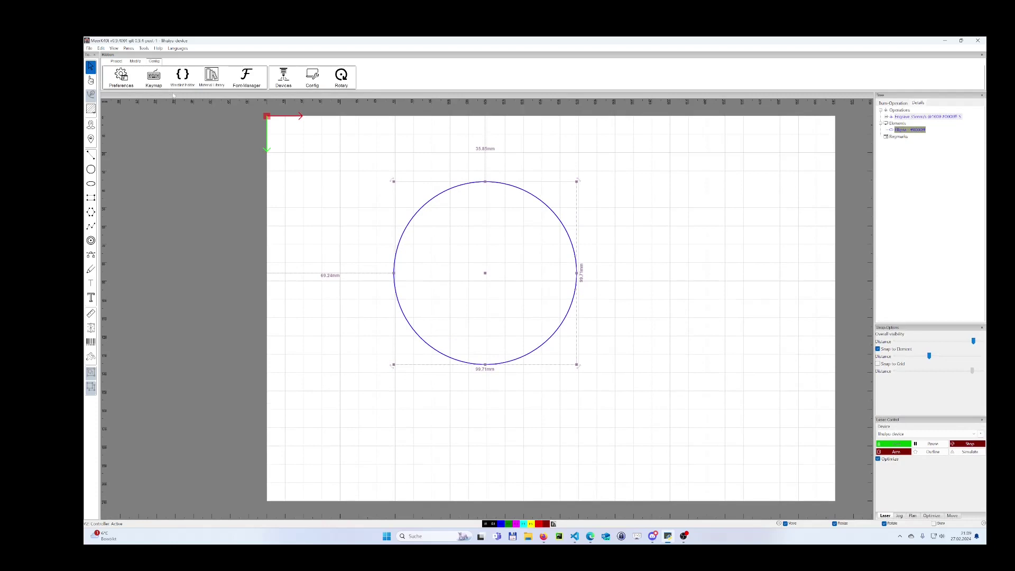
pyautogui.click(117, 61)
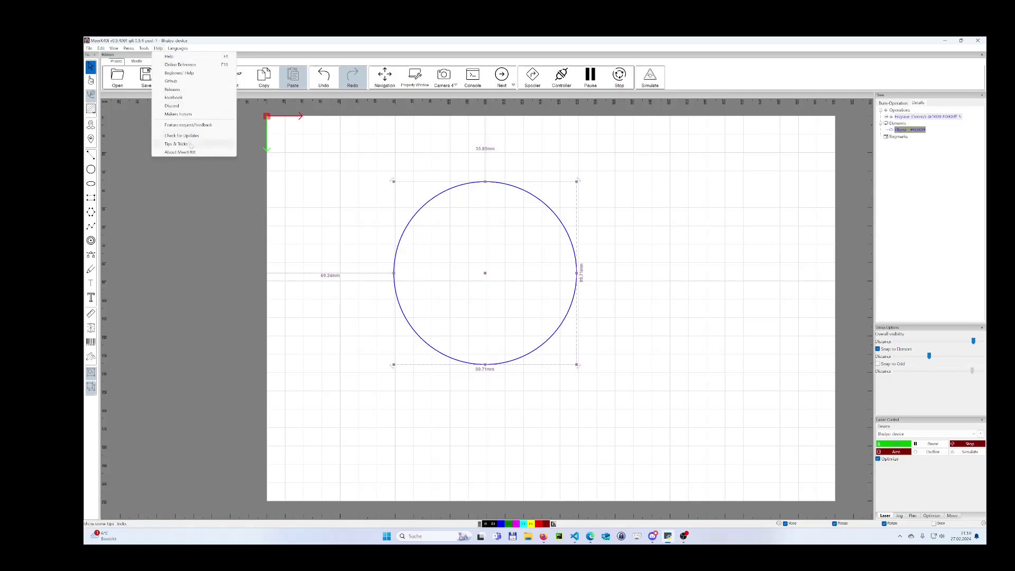
# - Open Tips & Tricks, go back to the first tip and slightly enlarge the tips window
pyautogui.click(175, 143)
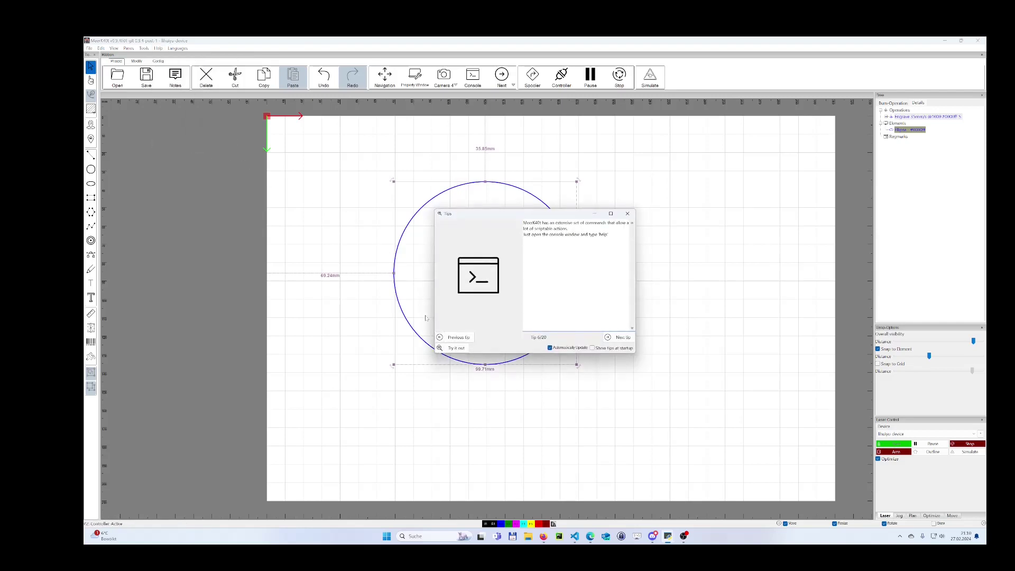
pyautogui.click(458, 337)
pyautogui.click(458, 337)
pyautogui.click(458, 337)
pyautogui.click(458, 342)
pyautogui.click(457, 342)
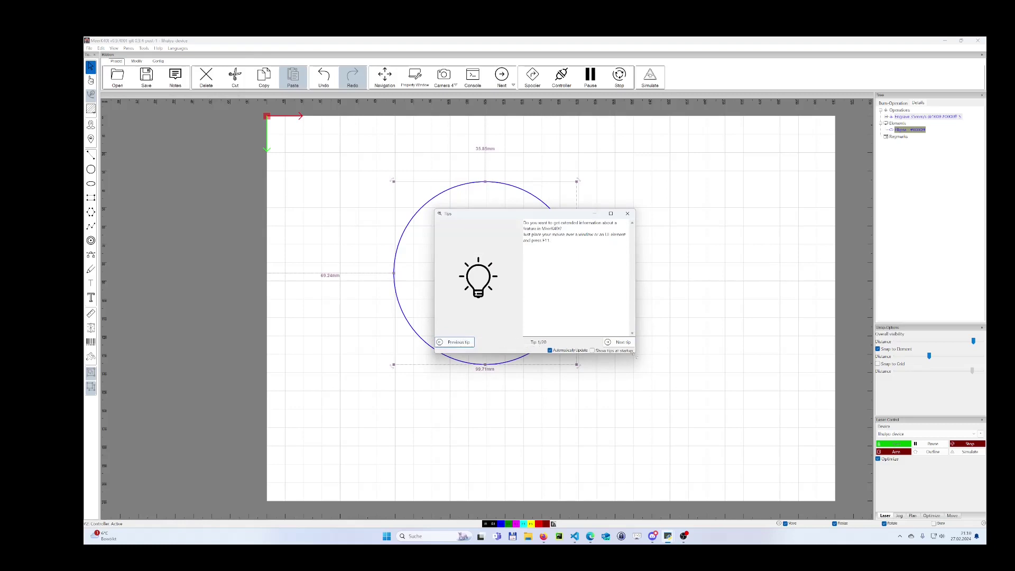
pyautogui.moveTo(636, 353); pyautogui.dragTo(642, 363)
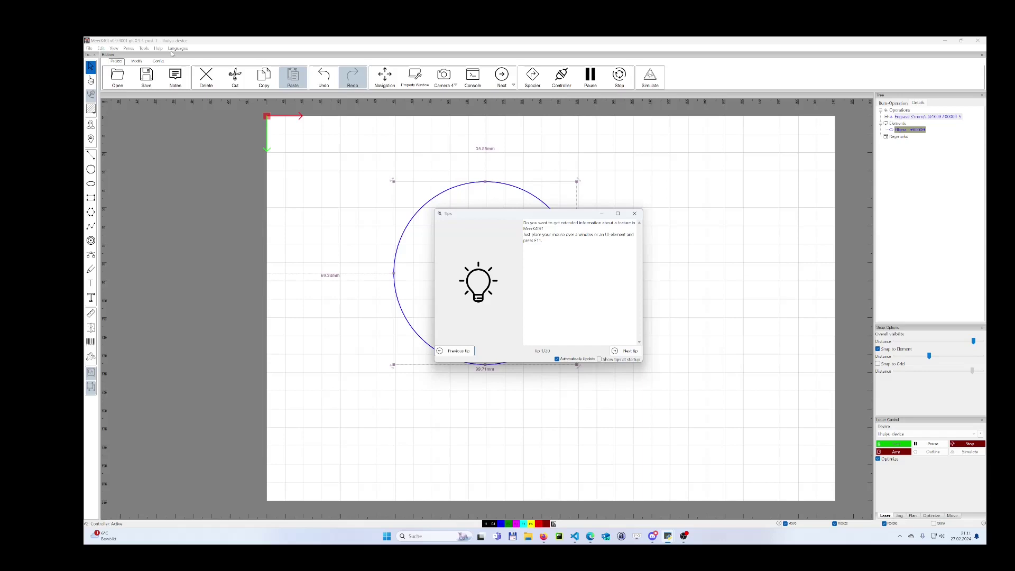
# - Advance to the tip about outlining elements and generate its example in the scene, closing the tips window
pyautogui.click(158, 48)
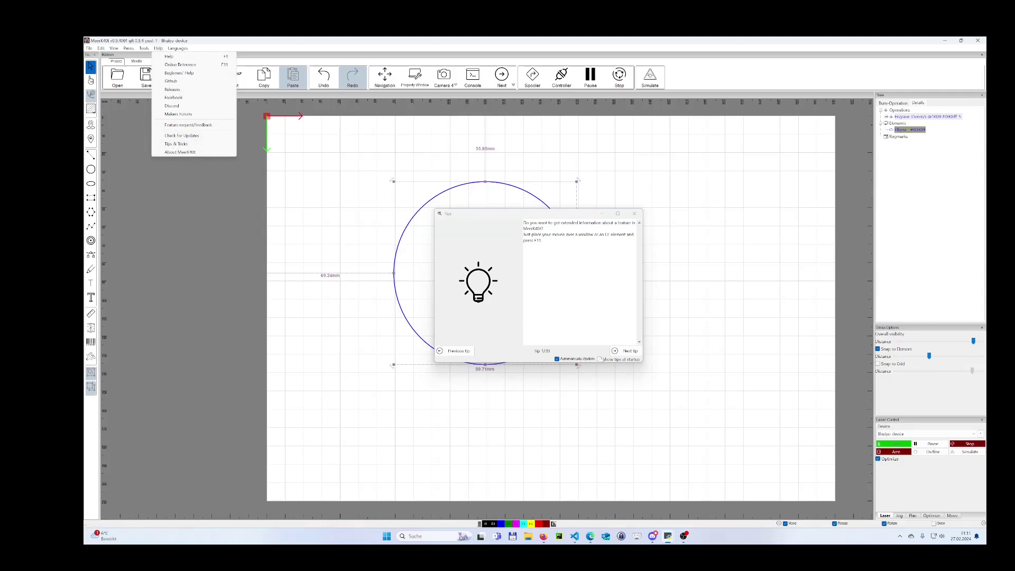
pyautogui.click(630, 352)
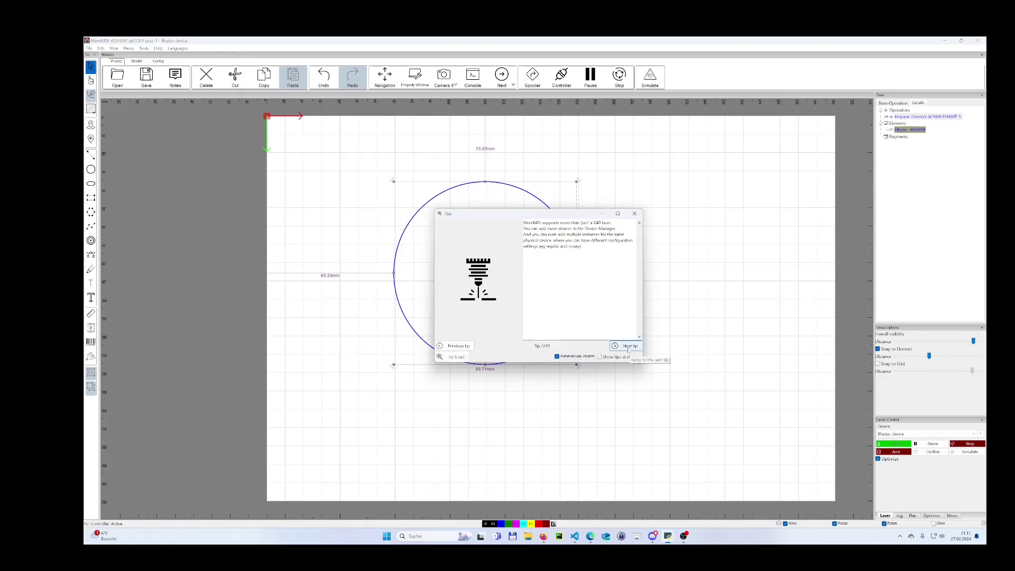
pyautogui.click(629, 350)
pyautogui.click(629, 350)
pyautogui.click(628, 350)
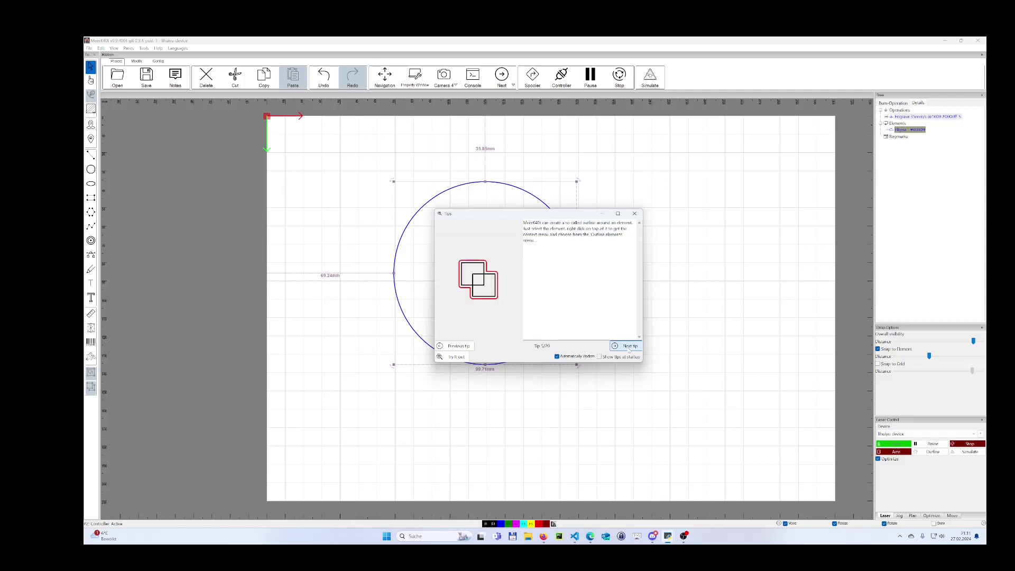
pyautogui.click(462, 358)
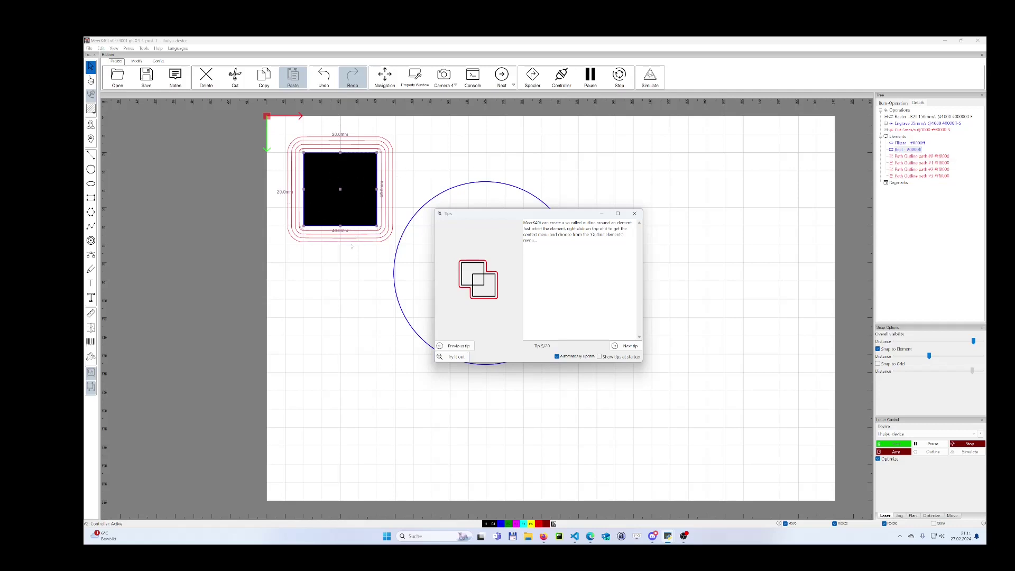
pyautogui.click(634, 214)
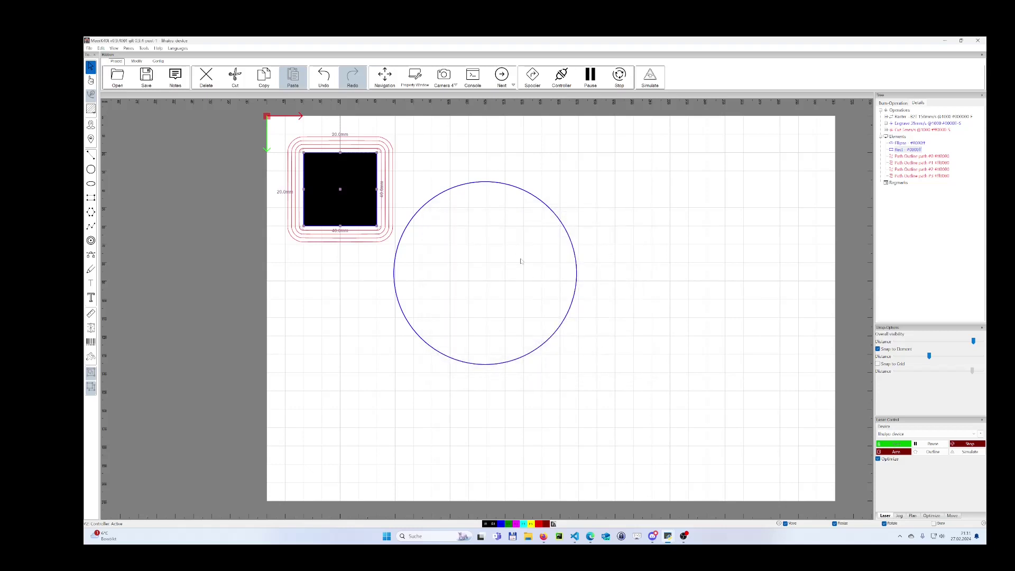
# - Select the circle, move it about 36 mm right by its center handle, then reposition it up and left by its interior
pyautogui.click(614, 302)
pyautogui.moveTo(592, 315); pyautogui.dragTo(540, 273)
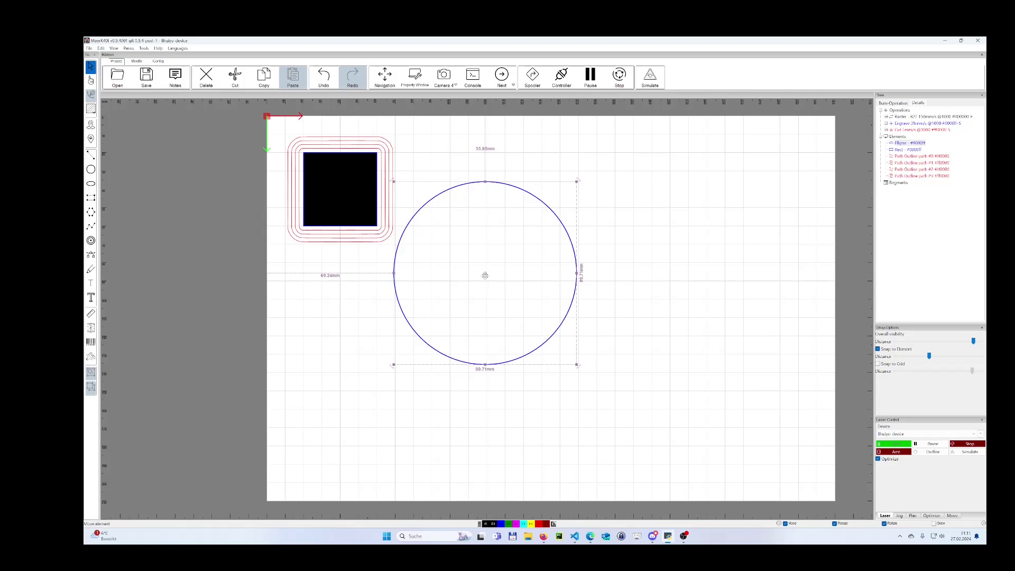
pyautogui.moveTo(485, 275); pyautogui.dragTo(550, 276)
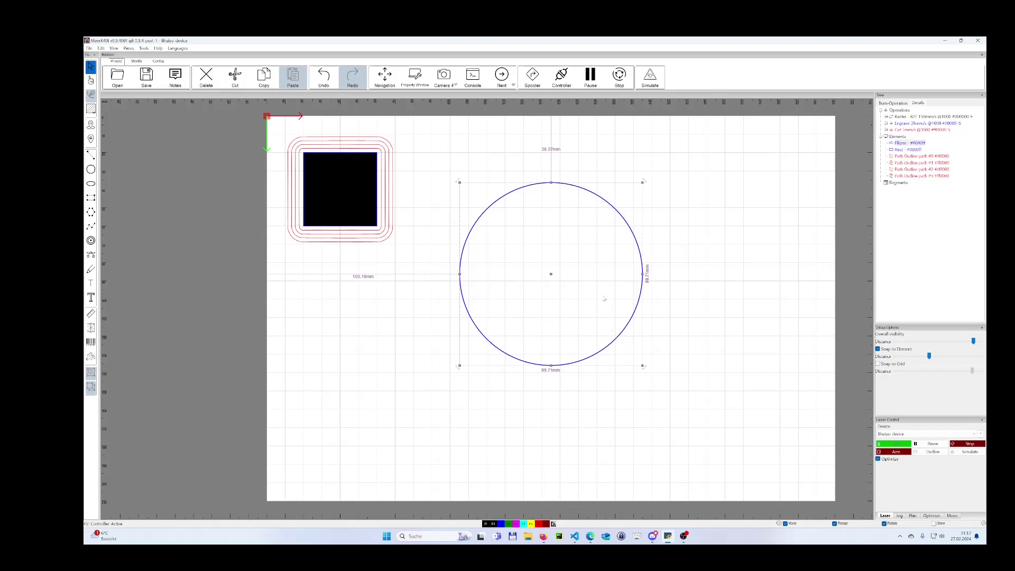
pyautogui.moveTo(604, 299); pyautogui.dragTo(515, 250)
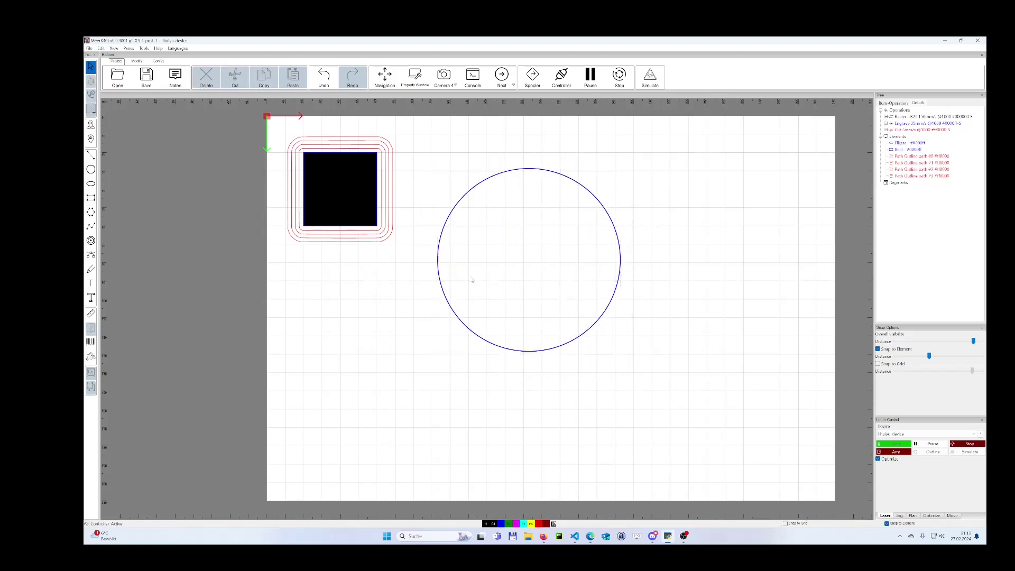
# - Reselect the circle and move it by its interior to about 115 mm from the bed's left edge
pyautogui.moveTo(453, 277); pyautogui.dragTo(498, 268)
pyautogui.moveTo(437, 157); pyautogui.dragTo(655, 356)
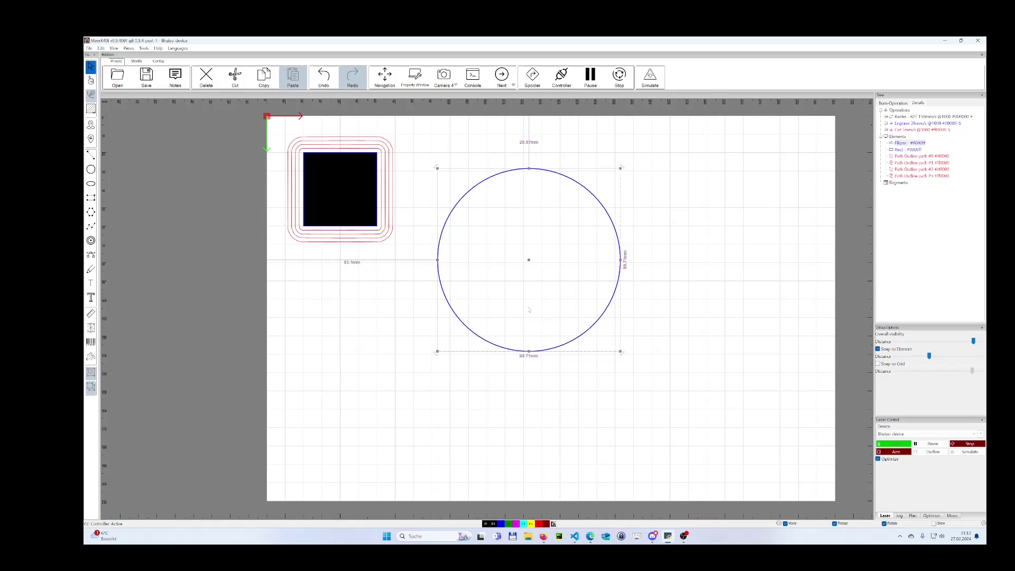
pyautogui.moveTo(532, 305); pyautogui.dragTo(581, 306)
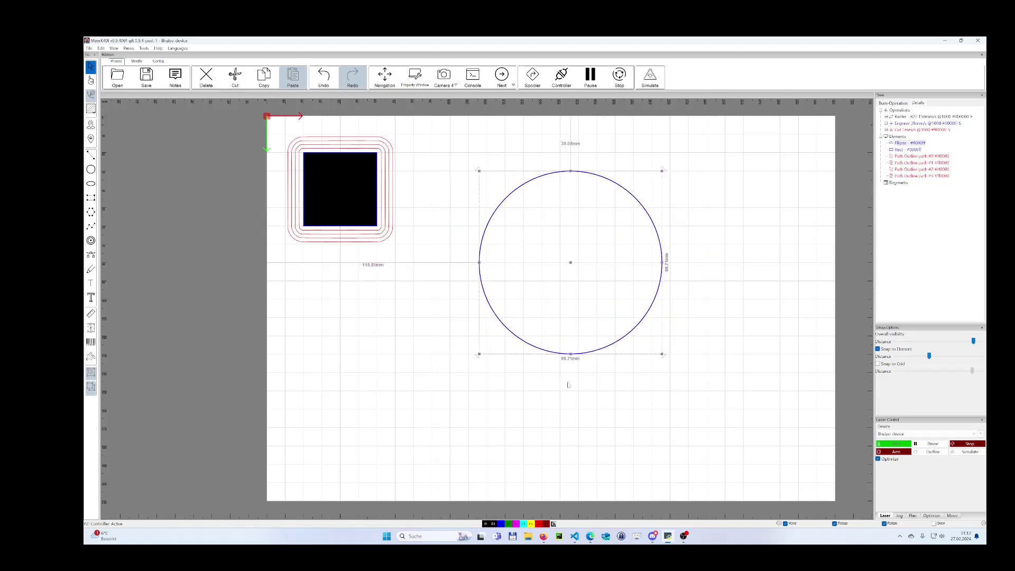
# - Select the circle, the square and its outlines together and delete them all
pyautogui.click(592, 377)
pyautogui.moveTo(606, 374); pyautogui.dragTo(350, 215)
pyautogui.press('Delete')
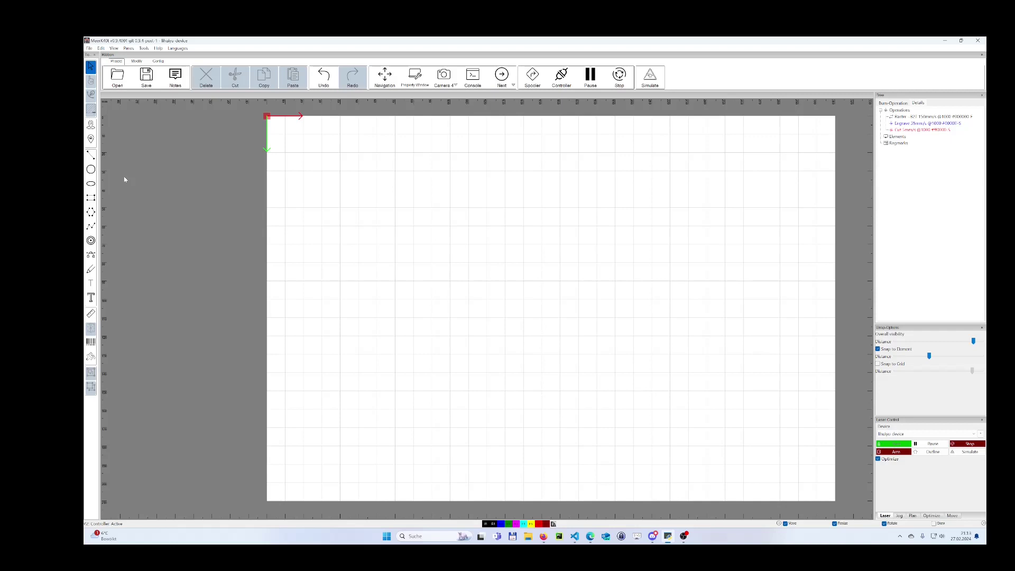
# - Draw an irregular five-point closed polygon about 93 mm wide and 77 mm high in the upper part of the bed
pyautogui.click(91, 212)
pyautogui.click(367, 219)
pyautogui.click(466, 299)
pyautogui.click(537, 201)
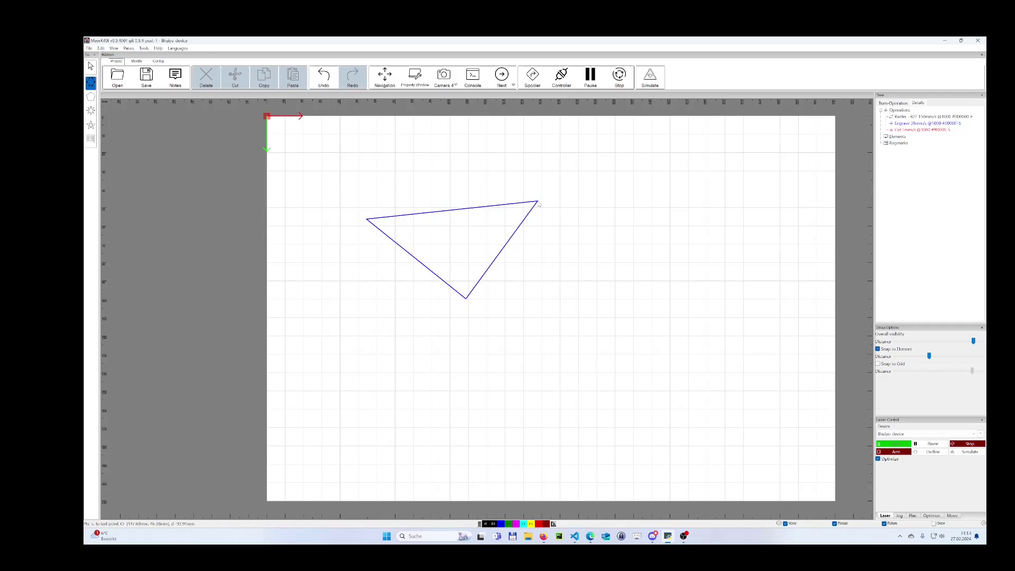
pyautogui.click(468, 171)
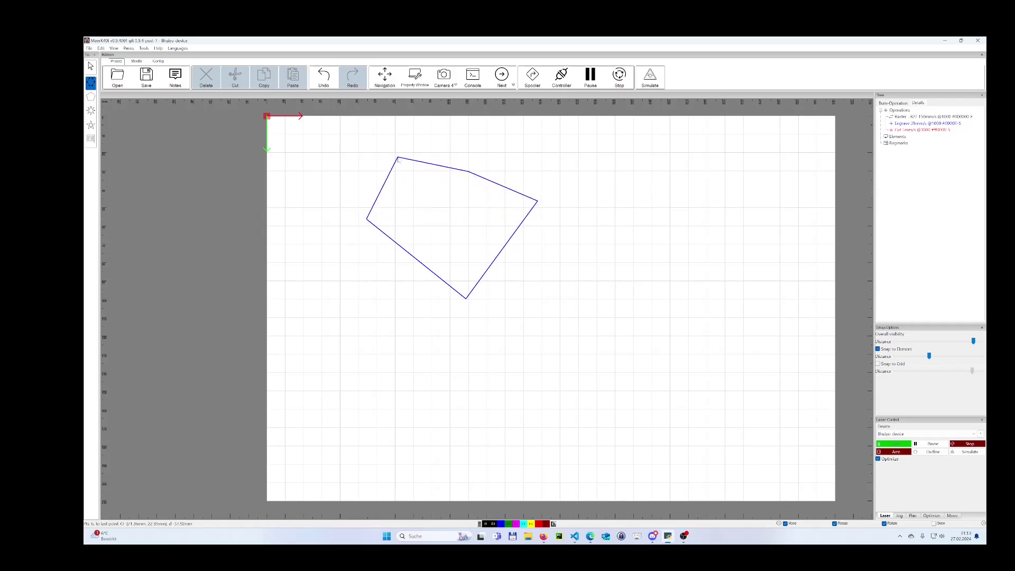
pyautogui.click(398, 158)
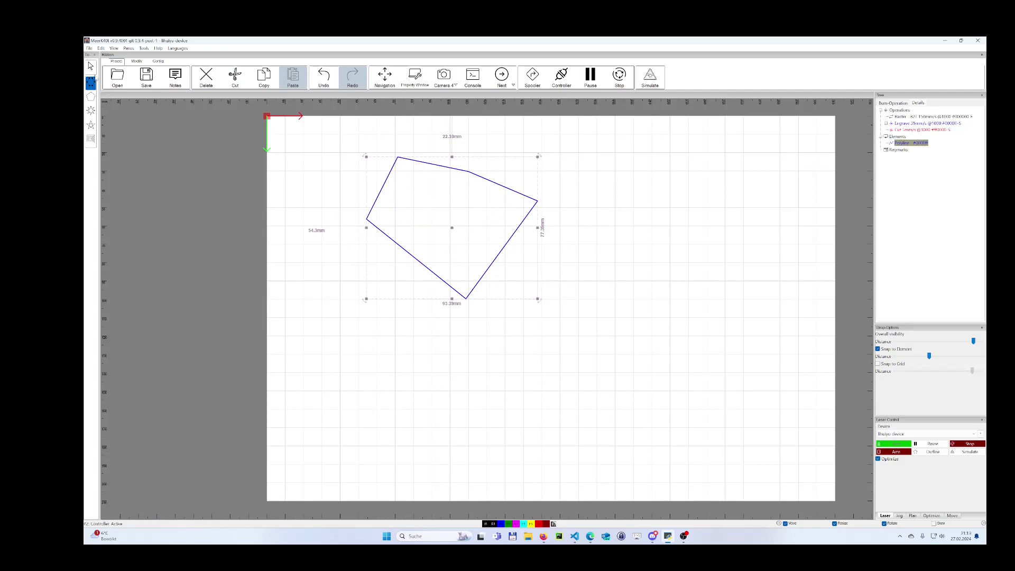
pyautogui.click(90, 66)
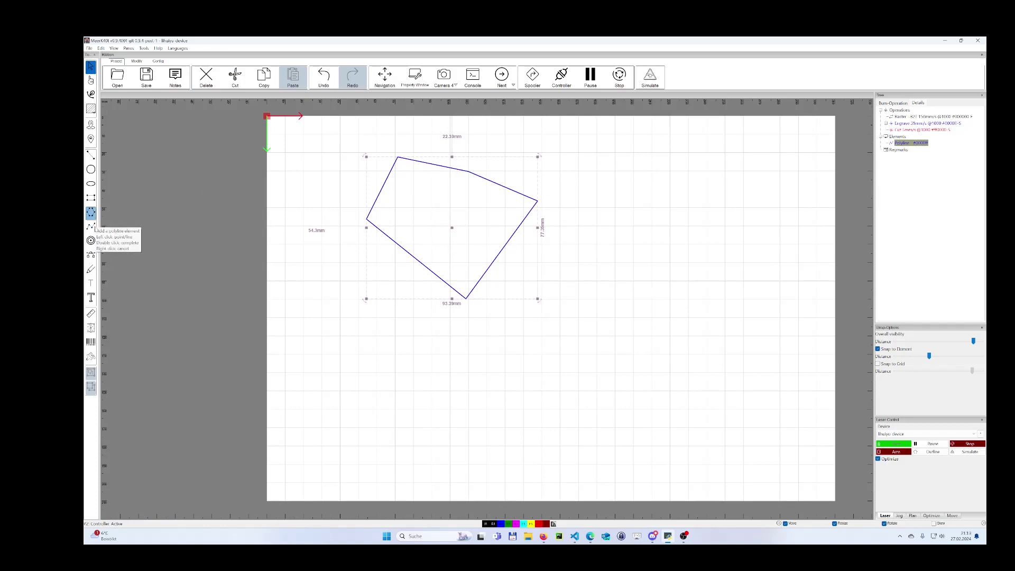
# - Draw a closed path with straight and curved segments, about 114 mm wide and 92 mm high, below the polygon
pyautogui.click(91, 255)
pyautogui.click(434, 364)
pyautogui.click(554, 312)
pyautogui.moveTo(623, 370); pyautogui.dragTo(695, 273)
pyautogui.moveTo(485, 455); pyautogui.dragTo(523, 469)
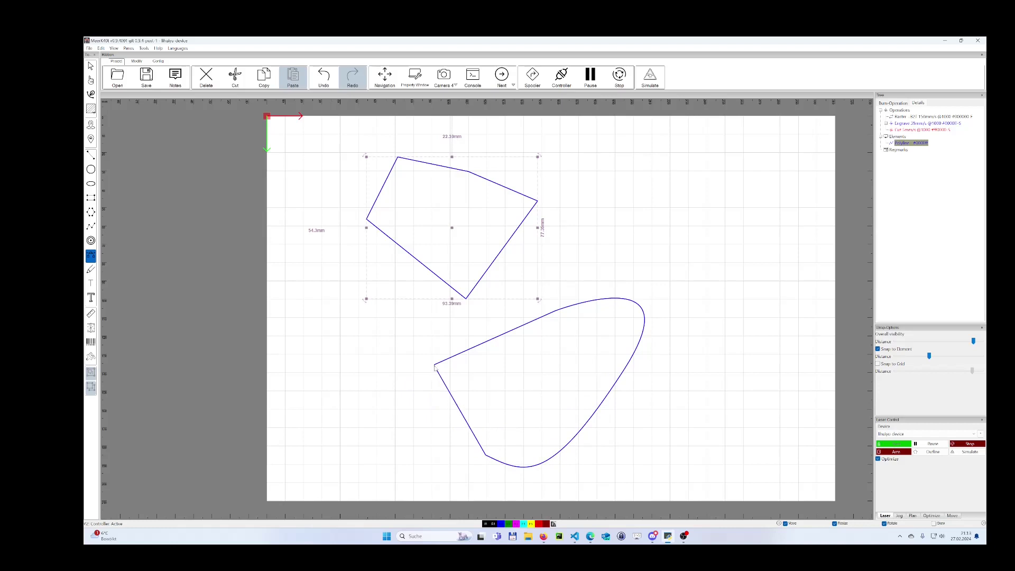
pyautogui.click(434, 366)
pyautogui.rightClick(443, 370)
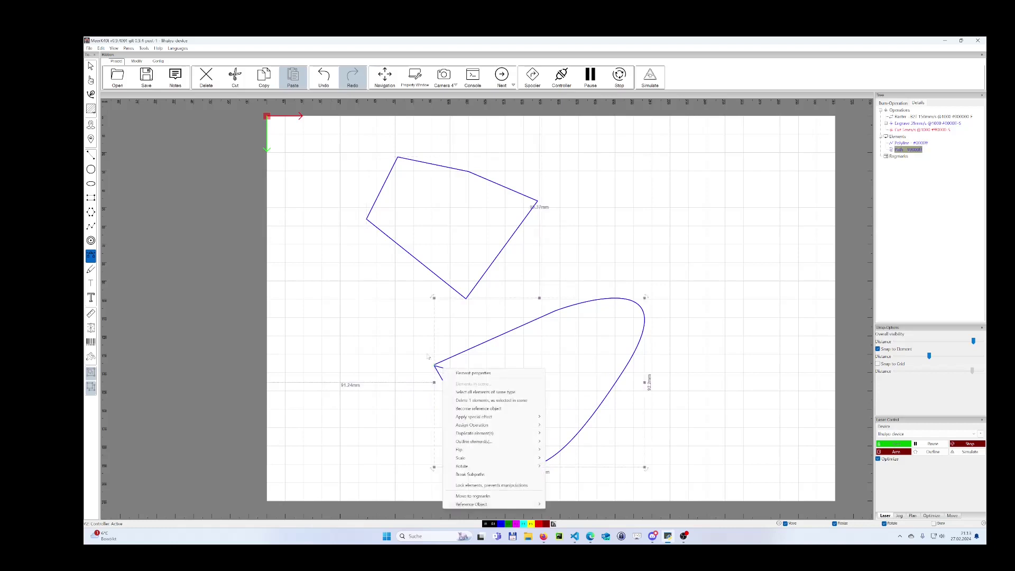
pyautogui.click(436, 358)
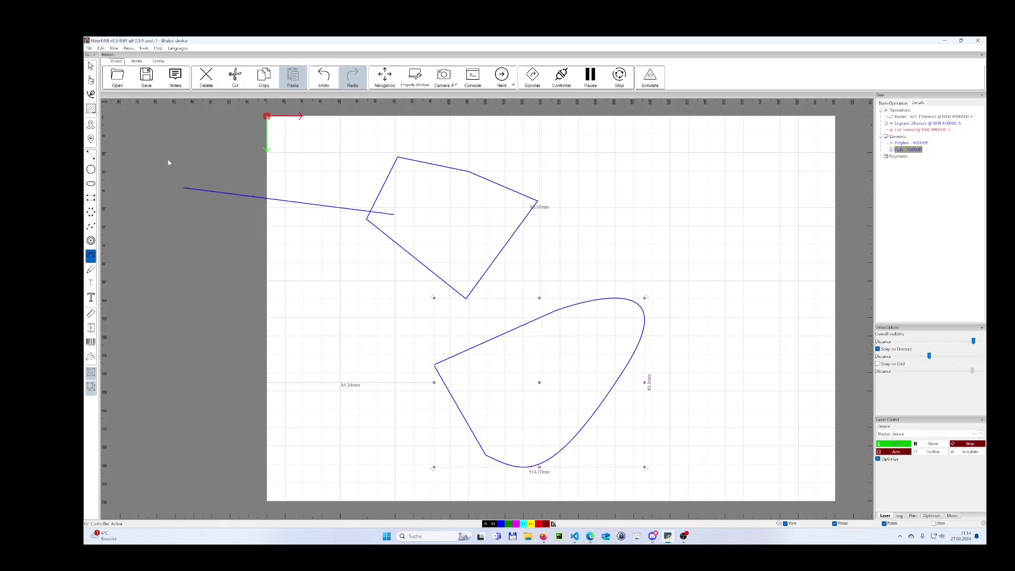
pyautogui.press('Escape')
# - Fill the five-sided polygon with green through its properties, and move the properties window off the shape
pyautogui.click(406, 216)
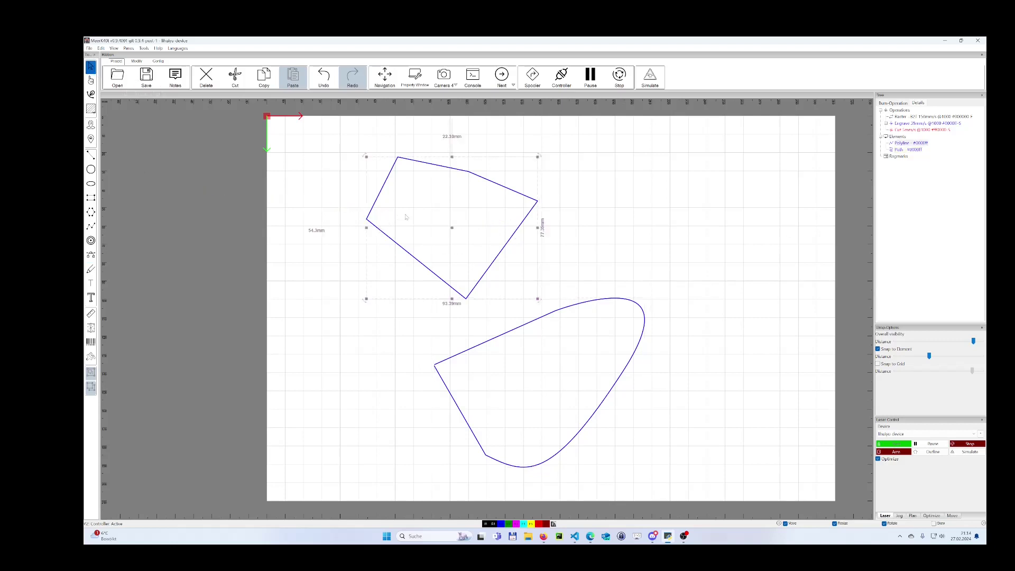
pyautogui.doubleClick(514, 244)
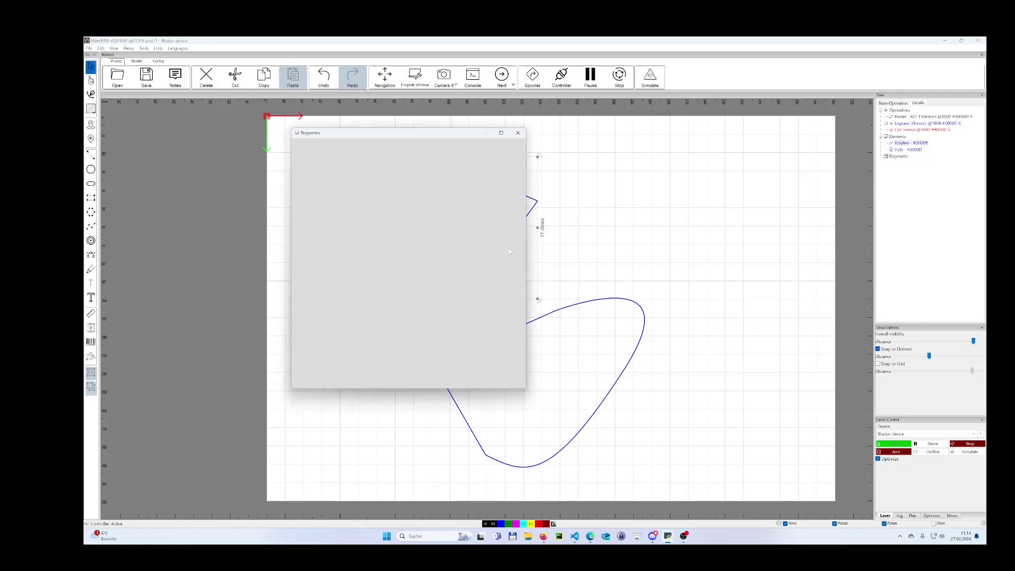
pyautogui.click(374, 190)
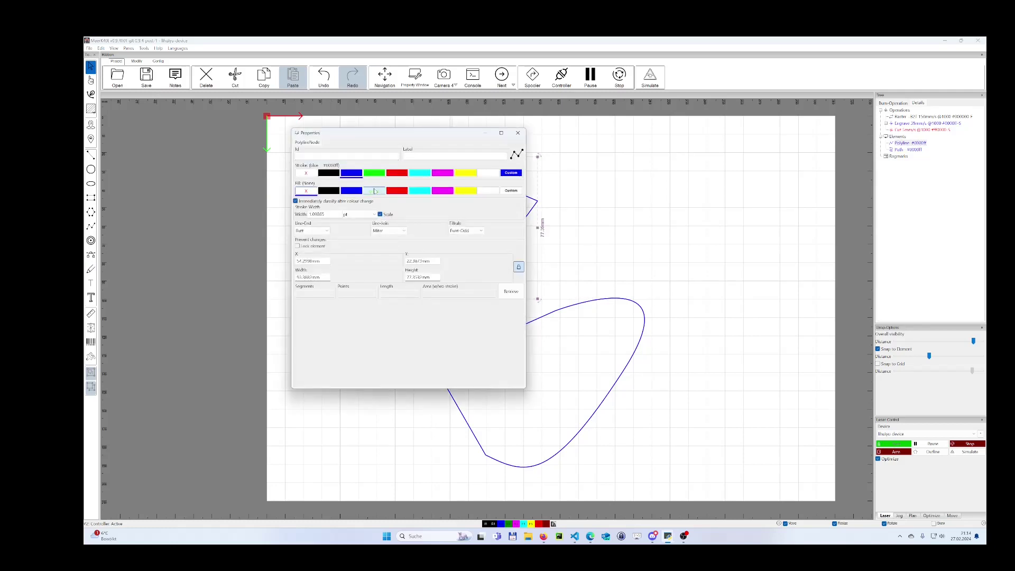
pyautogui.moveTo(401, 131)
pyautogui.mouseDown()
pyautogui.moveTo(644, 163)
pyautogui.moveTo(620, 146)
pyautogui.mouseUp()
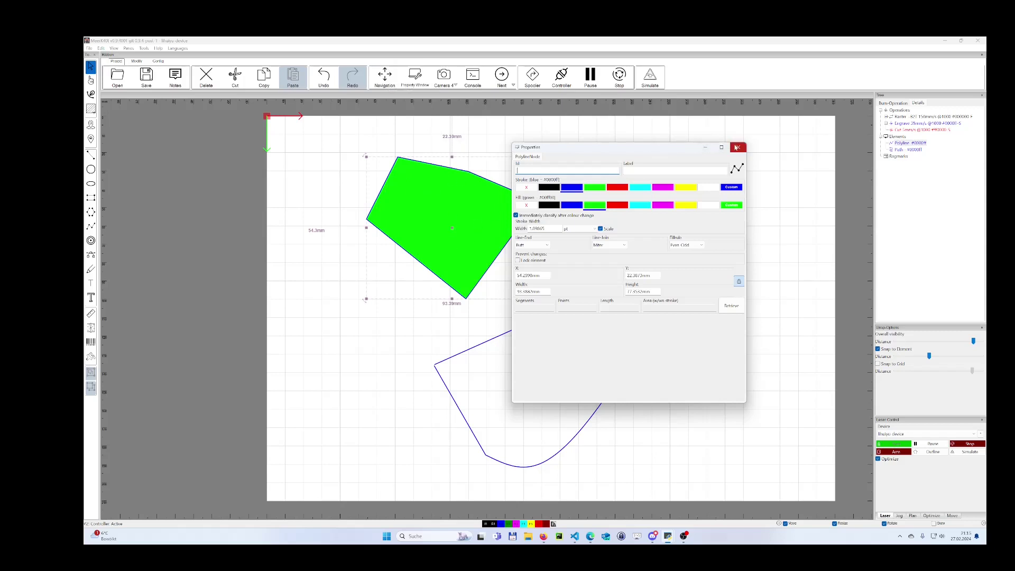
# - Remove the green fill from the five-sided polygon and apply a diagonal line hatch to it instead
pyautogui.click(528, 205)
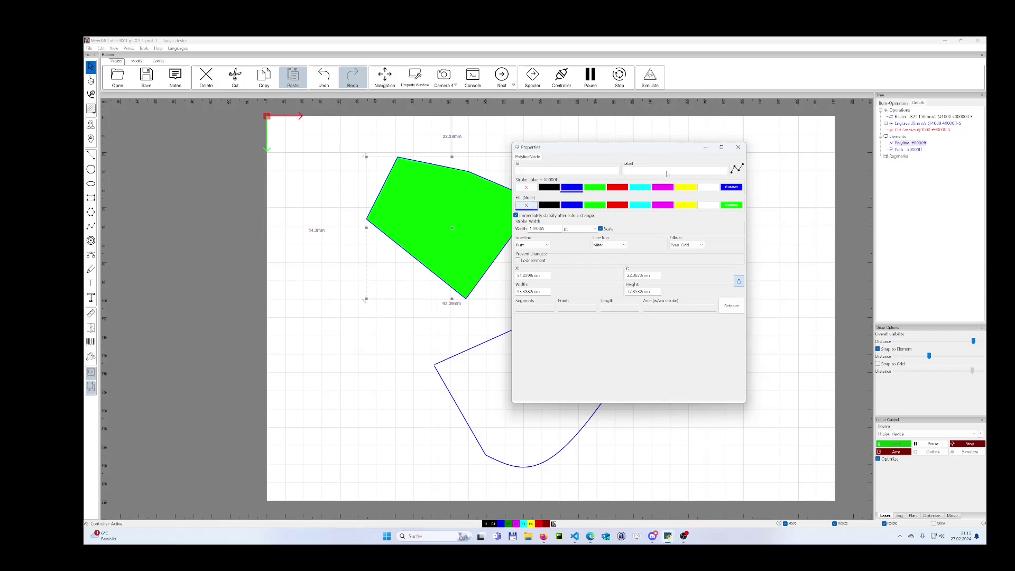
pyautogui.click(737, 146)
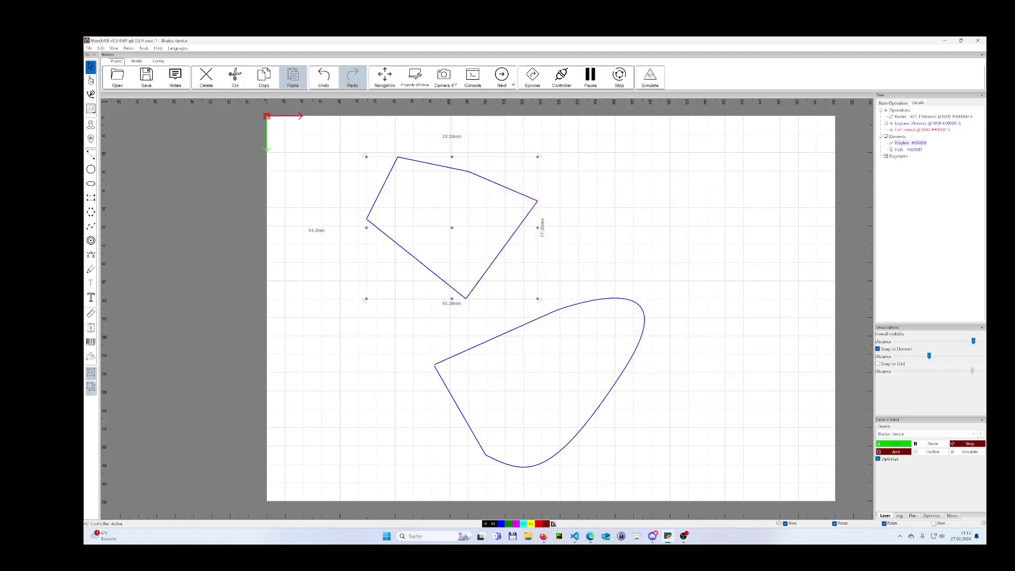
pyautogui.click(91, 108)
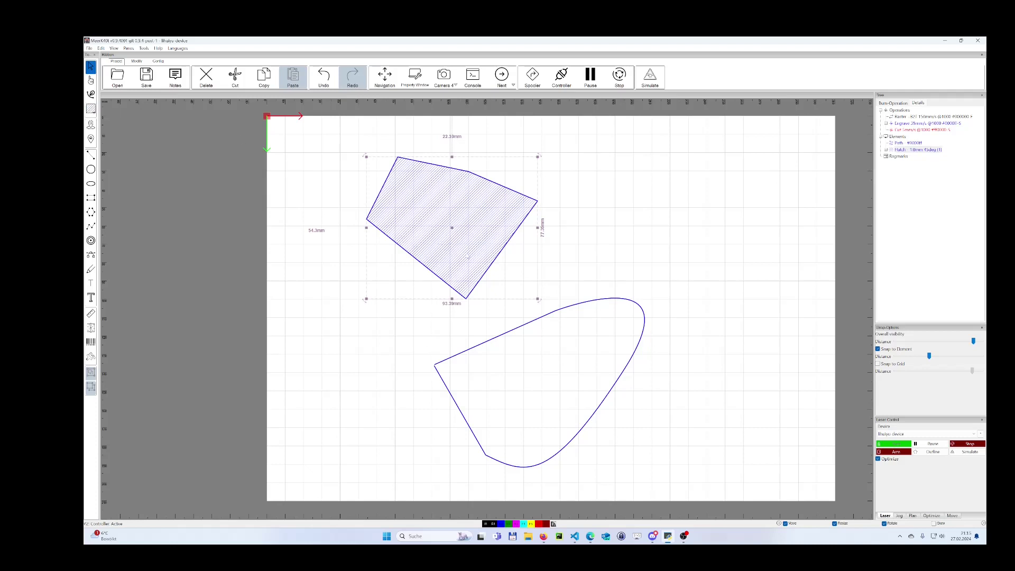
pyautogui.scroll(4, 468, 257)
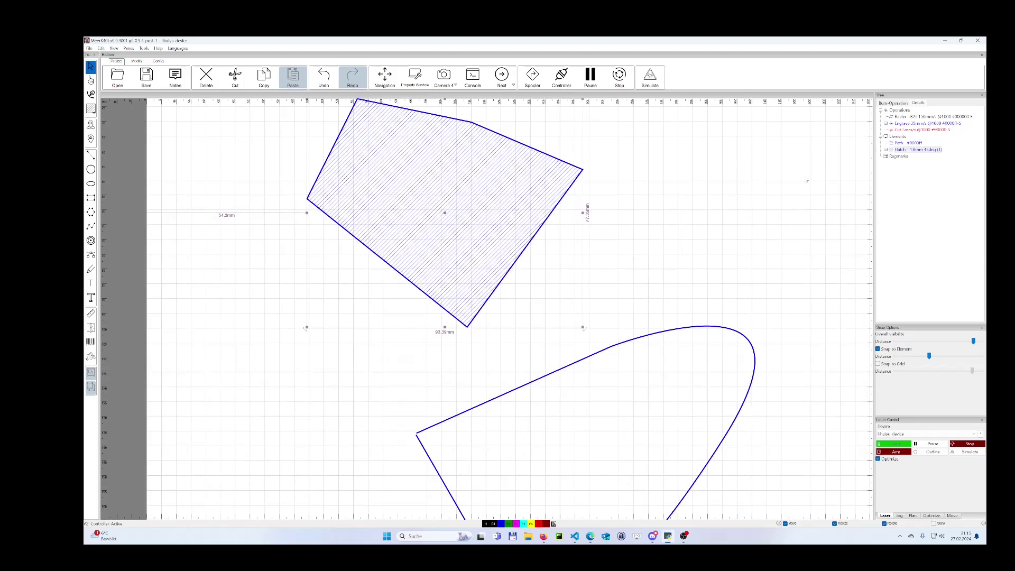
pyautogui.click(919, 150)
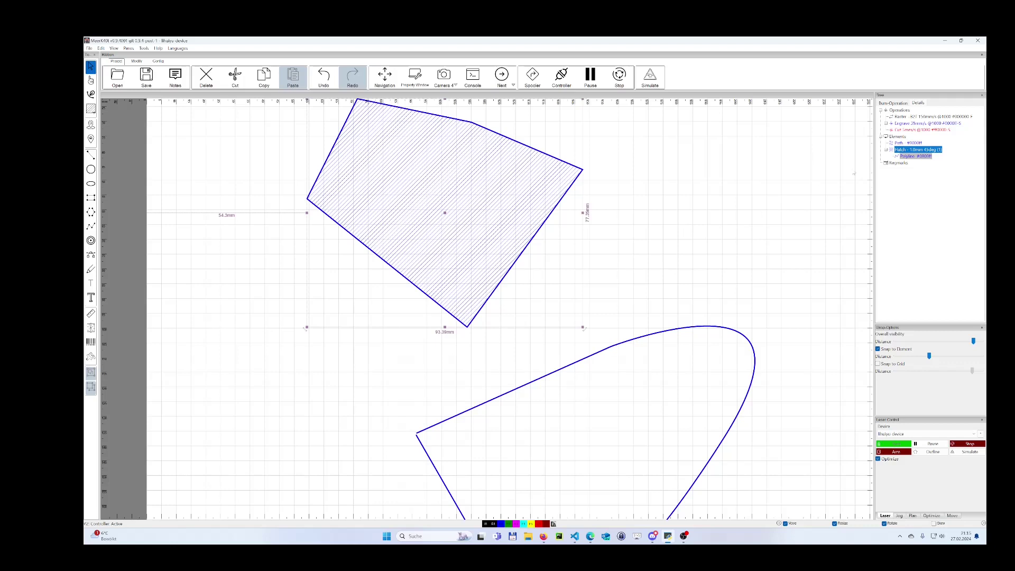
# - Draw an ellipse about 25 mm wide and 13 mm high beside the polygon and move it into the hatch
pyautogui.click(91, 184)
pyautogui.moveTo(647, 233); pyautogui.dragTo(720, 272)
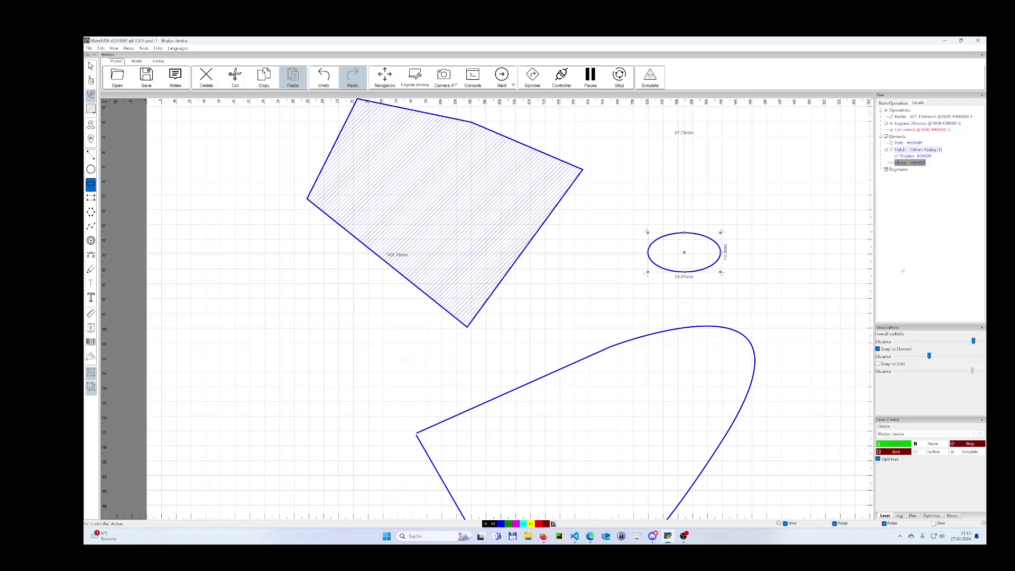
pyautogui.moveTo(908, 163); pyautogui.dragTo(910, 155)
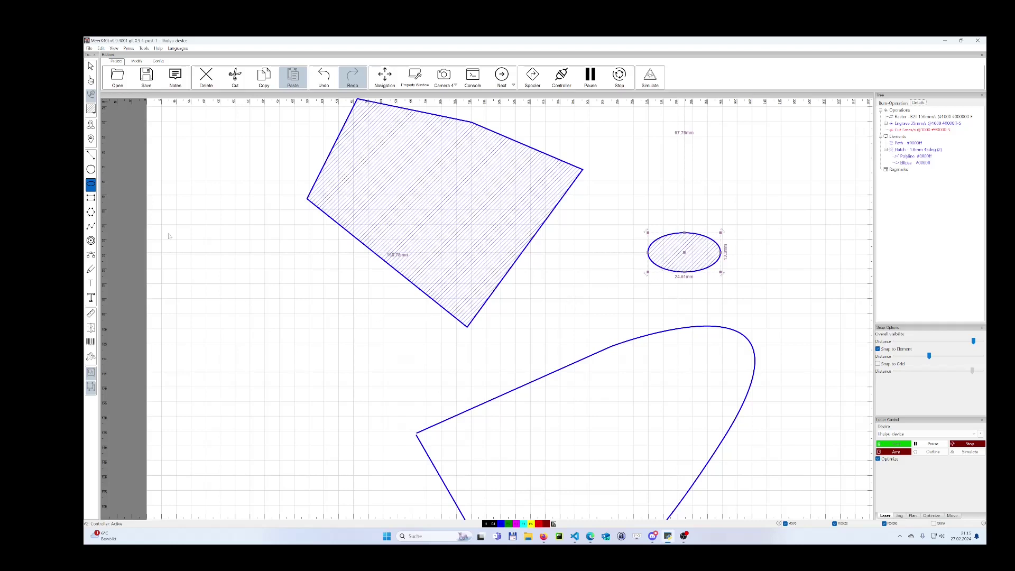
# - Reshape the hatched polygon by moving its lowest node up and to the left and its rightmost node downward
pyautogui.click(91, 81)
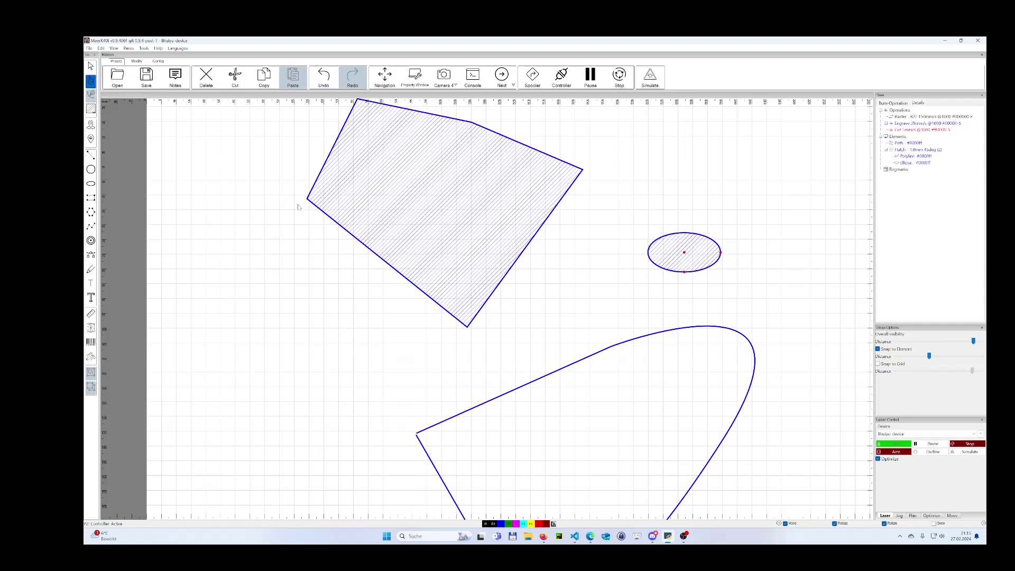
pyautogui.click(91, 66)
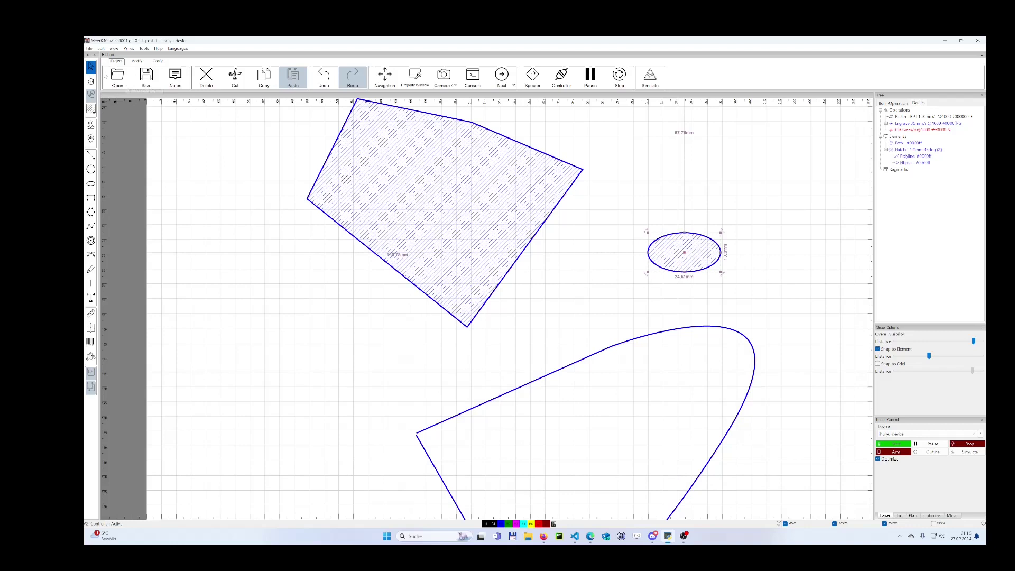
pyautogui.click(353, 189)
pyautogui.doubleClick(421, 301)
pyautogui.moveTo(471, 330); pyautogui.dragTo(378, 306)
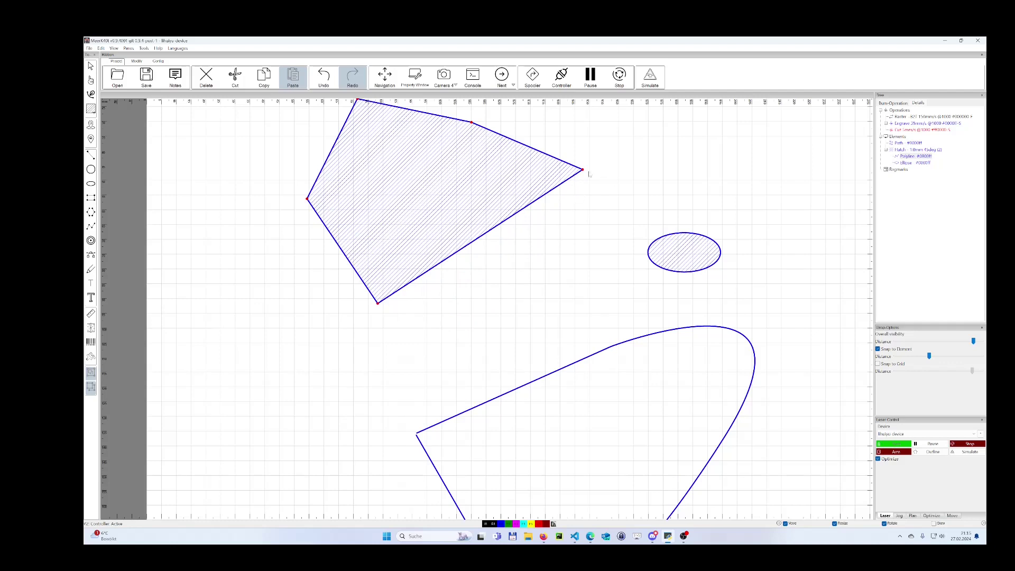
pyautogui.moveTo(583, 171); pyautogui.dragTo(578, 242)
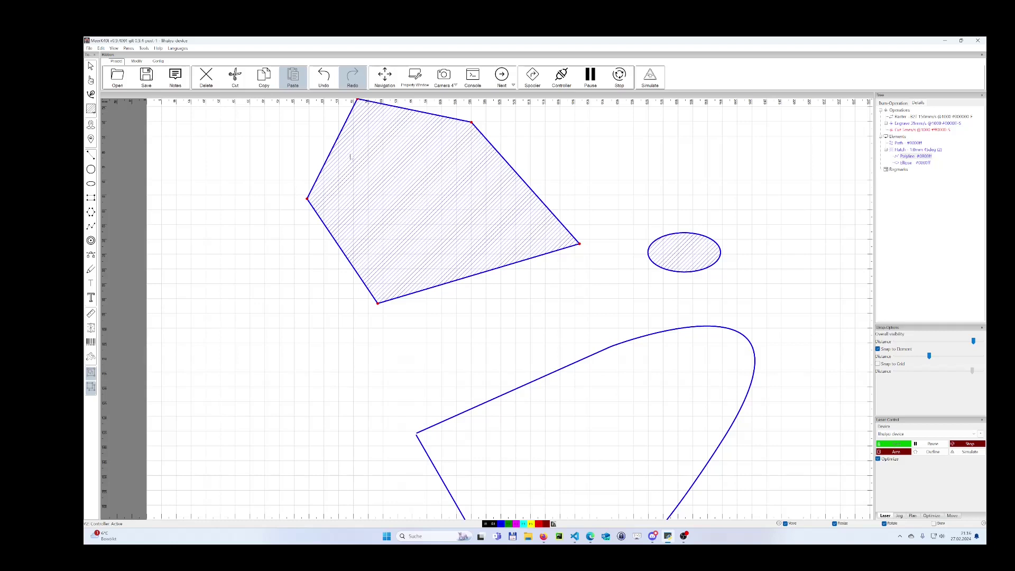
# - Open the hatch effect's properties and try a hatch distance of 5 mm, followed by 0.1 mm
pyautogui.moveTo(922, 162)
pyautogui.doubleClick(917, 150)
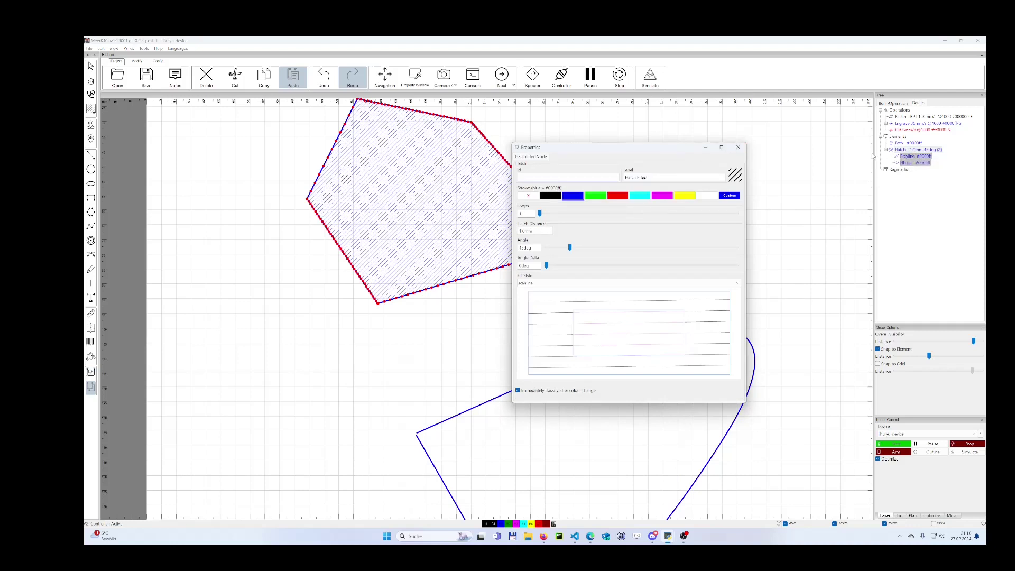
pyautogui.click(900, 150)
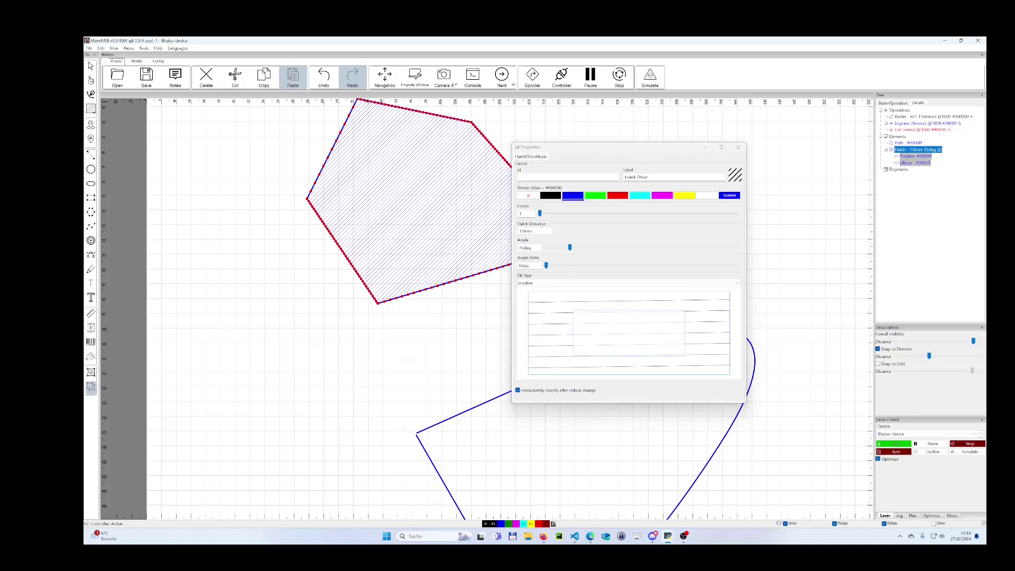
pyautogui.click(521, 231)
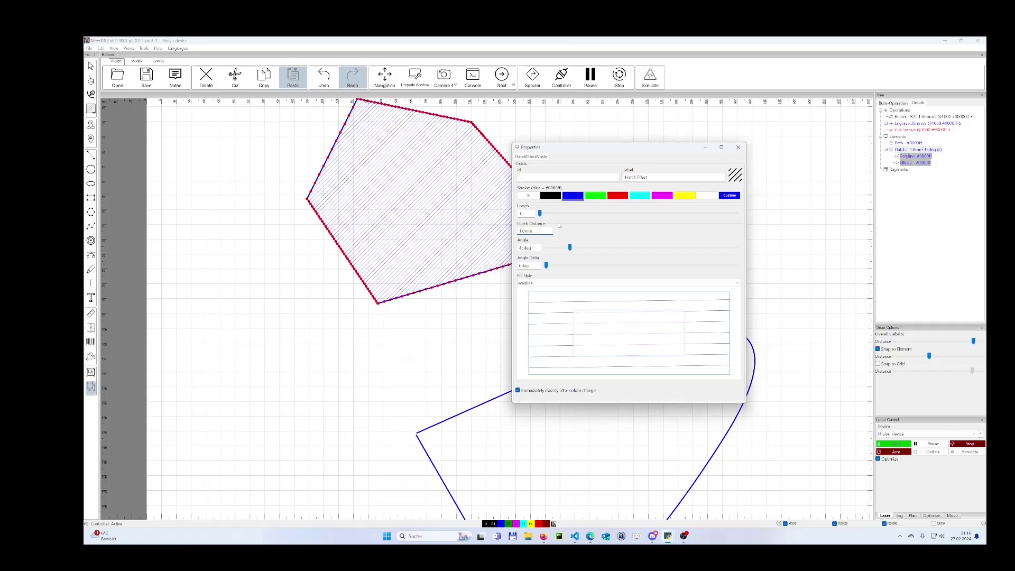
pyautogui.press('Tab')
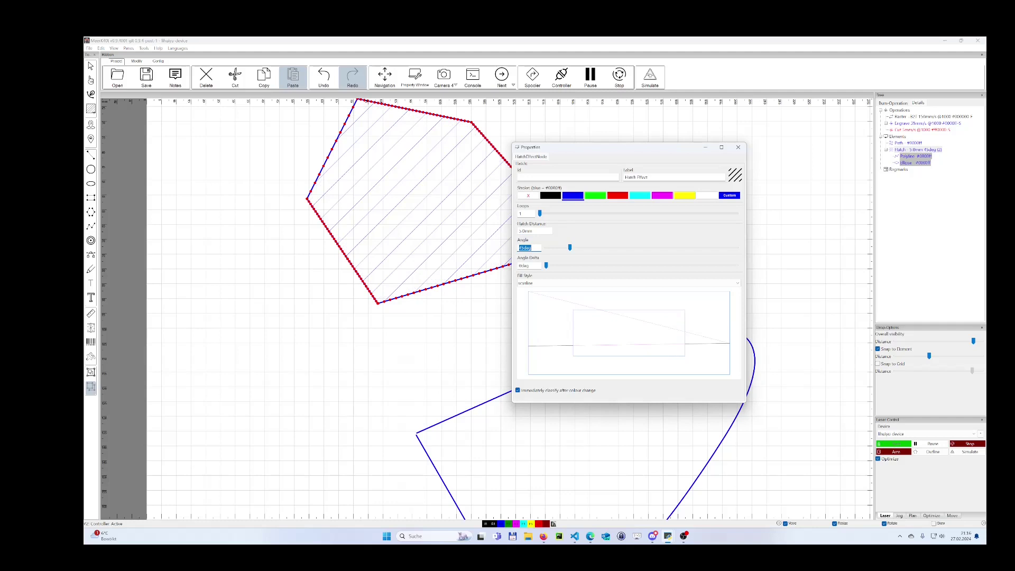
pyautogui.hotkey('shift', 'Tab')
pyautogui.press('Tab')
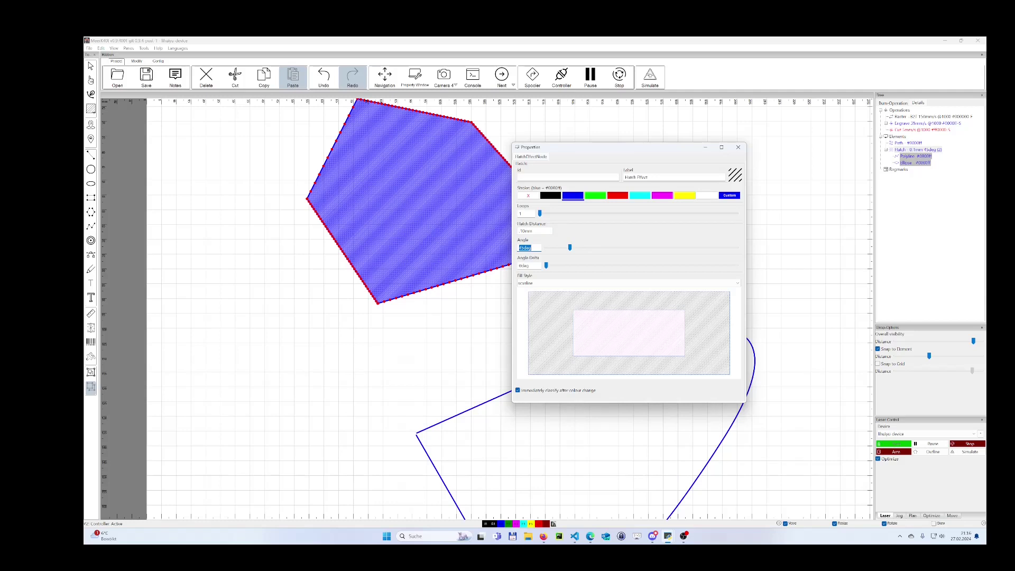
# - Set the hatch distance to 1 mm and the hatch angle to 70 degrees, and close the properties window
pyautogui.moveTo(577, 252); pyautogui.dragTo(591, 252)
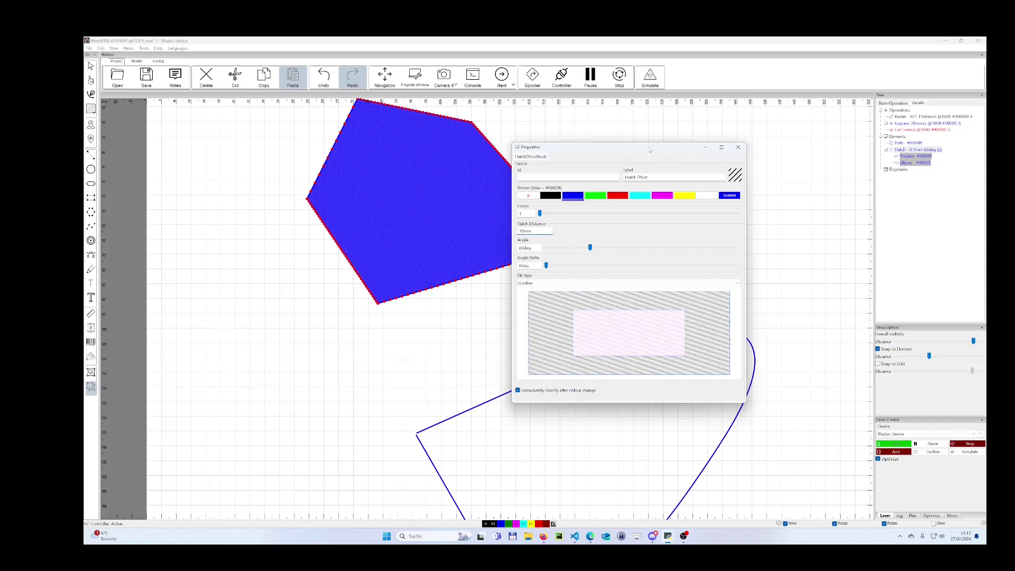
pyautogui.press('Tab')
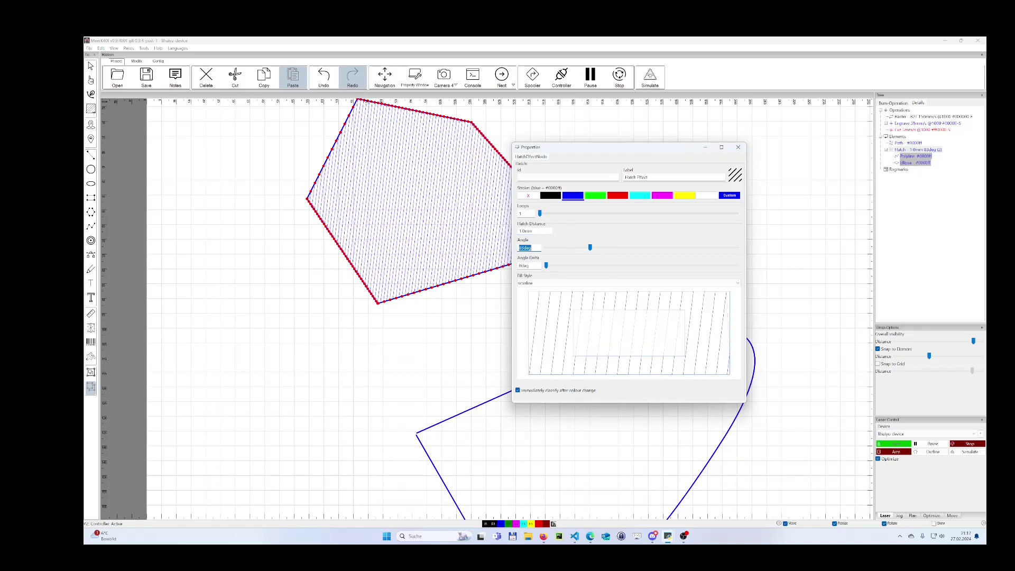
pyautogui.moveTo(589, 248)
pyautogui.mouseDown()
pyautogui.moveTo(609, 249)
pyautogui.moveTo(584, 252)
pyautogui.mouseUp()
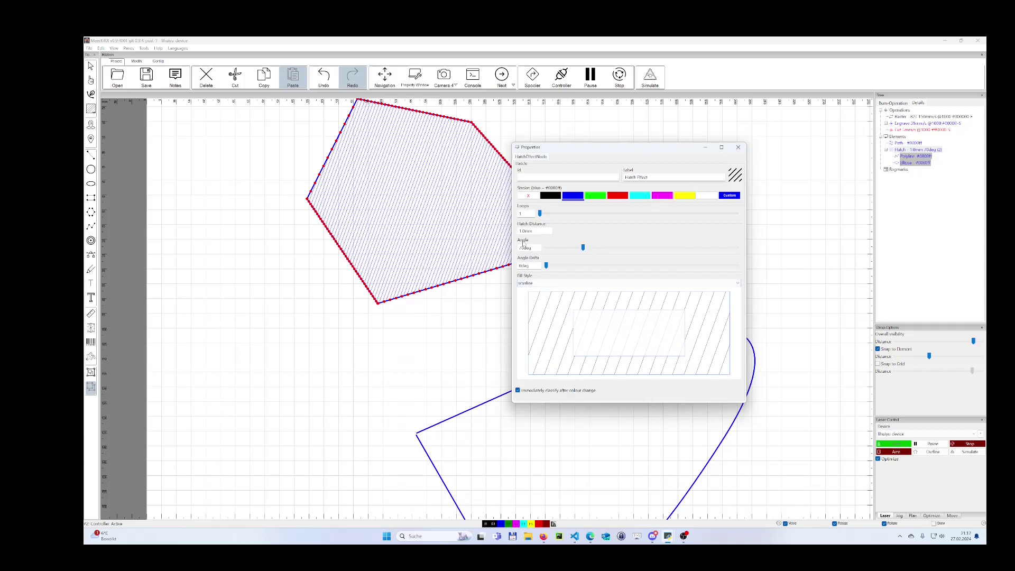
pyautogui.click(738, 148)
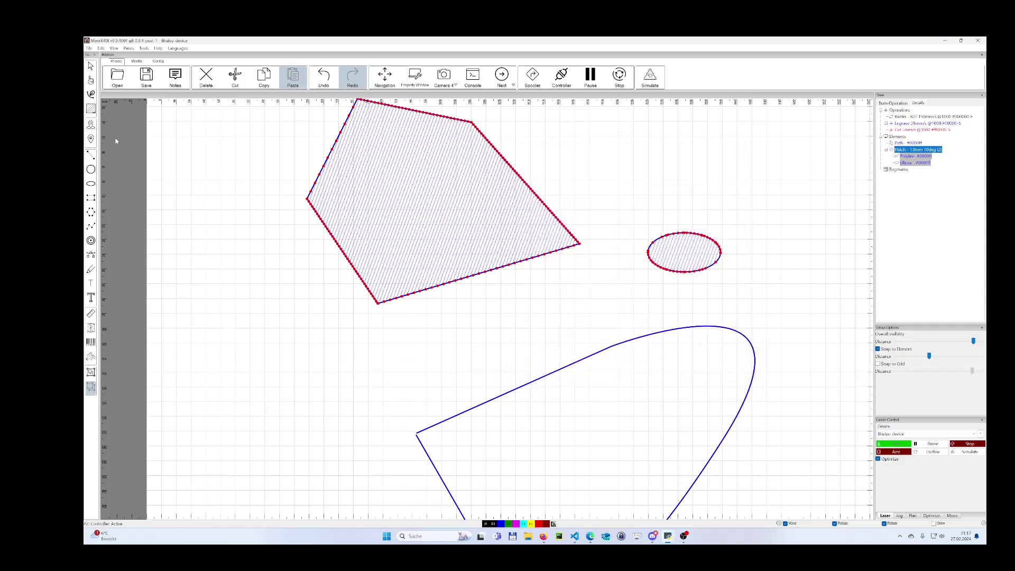
pyautogui.click(93, 112)
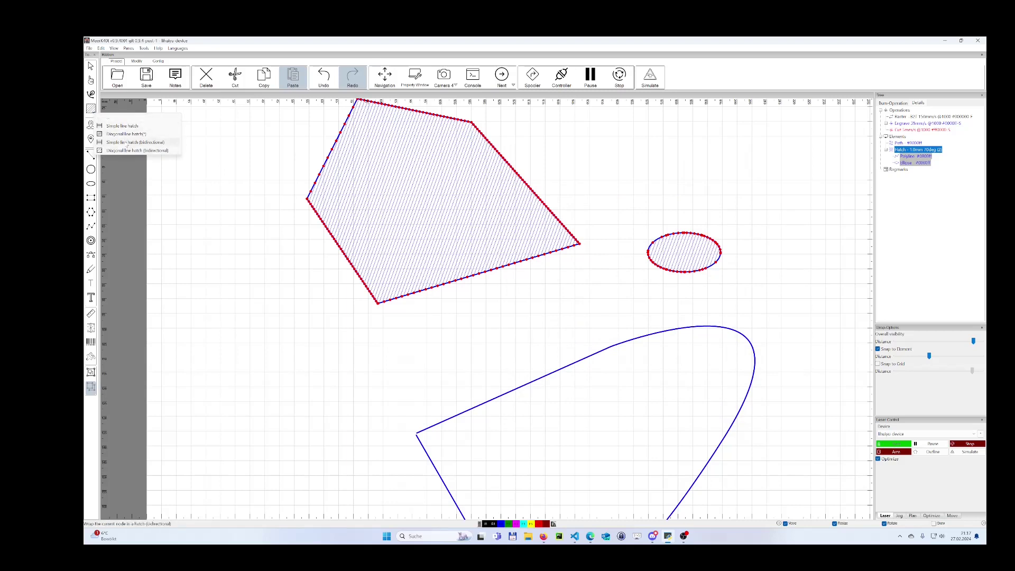
pyautogui.click(271, 301)
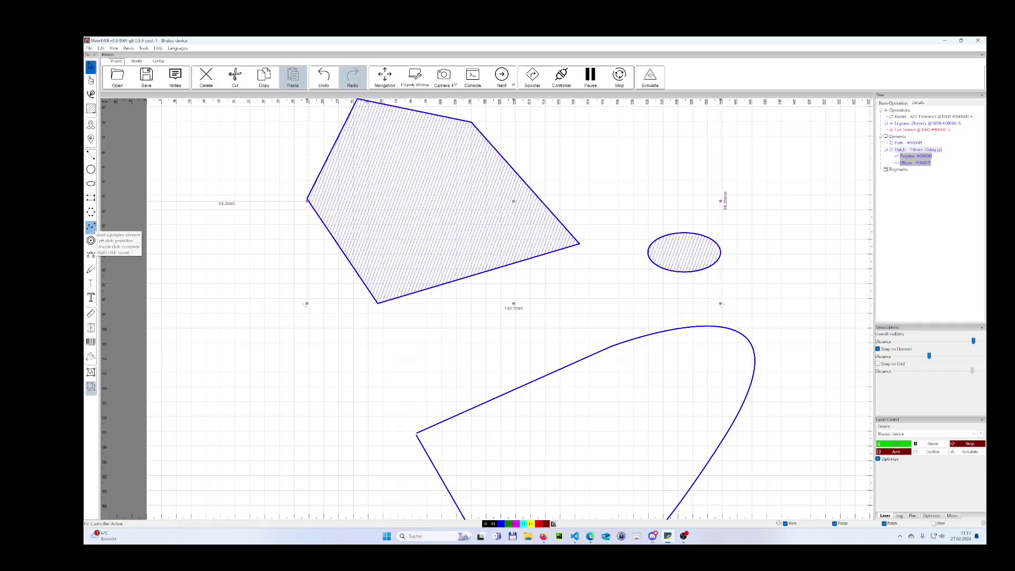
# - Draw an open zigzag polyline with three segments, about 65 mm wide and 17 mm high, below the hatched polygon
pyautogui.click(90, 226)
pyautogui.click(196, 385)
pyautogui.click(270, 340)
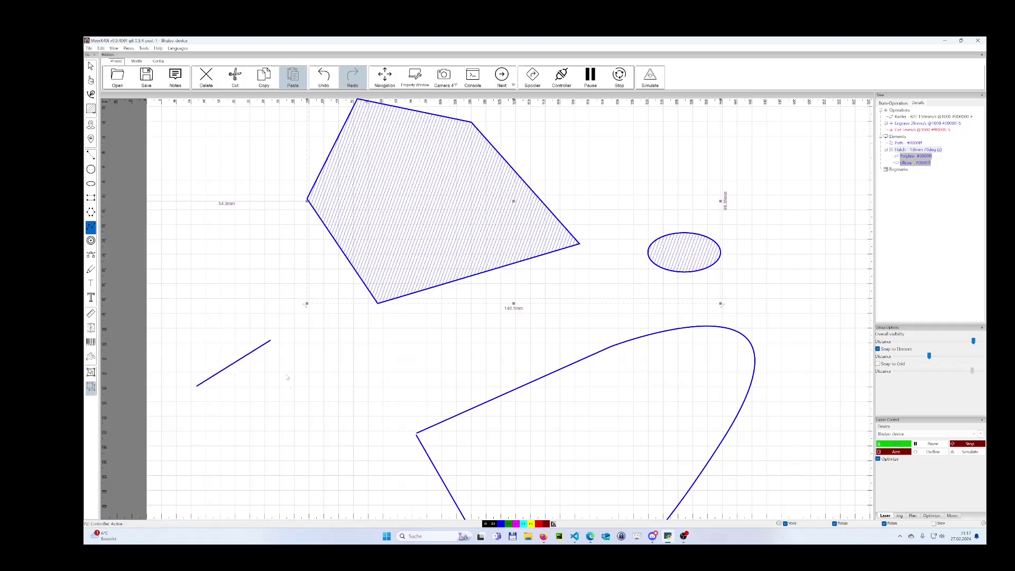
pyautogui.click(292, 389)
pyautogui.doubleClick(389, 347)
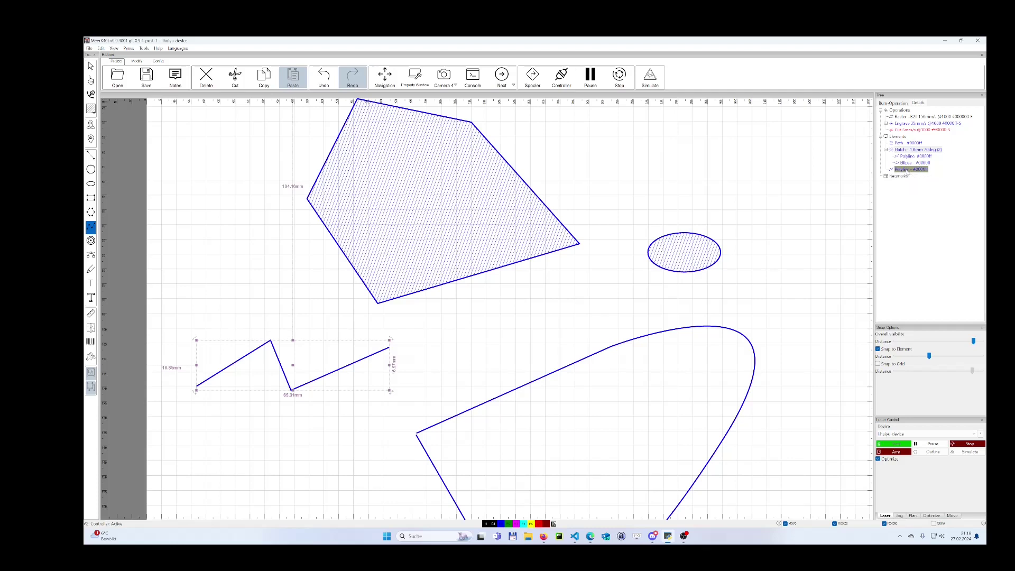
# - Append the 0.5 mm circle wobble effect with 0.05 mm interval to the zigzag polyline
pyautogui.rightClick(906, 170)
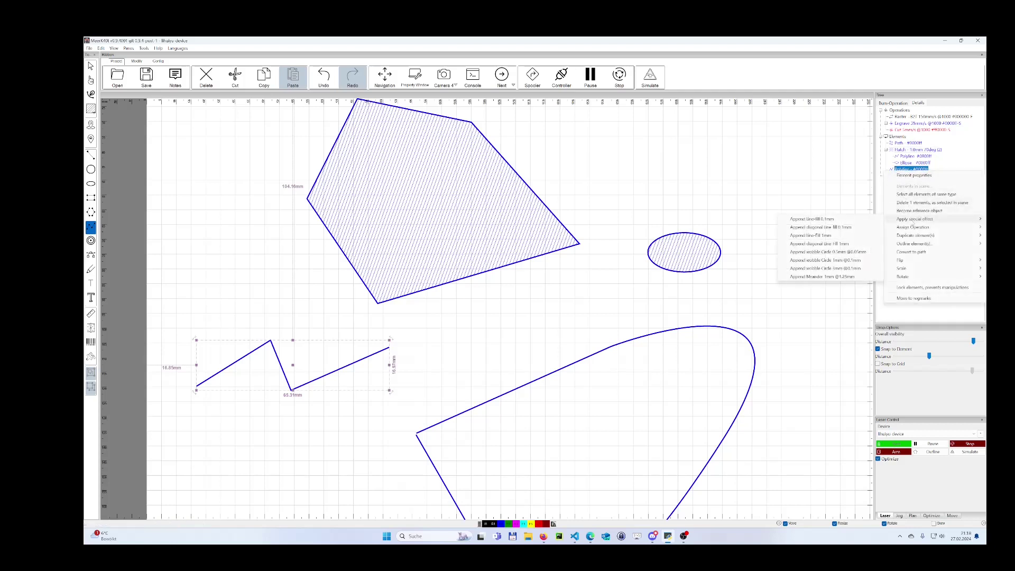
pyautogui.click(834, 254)
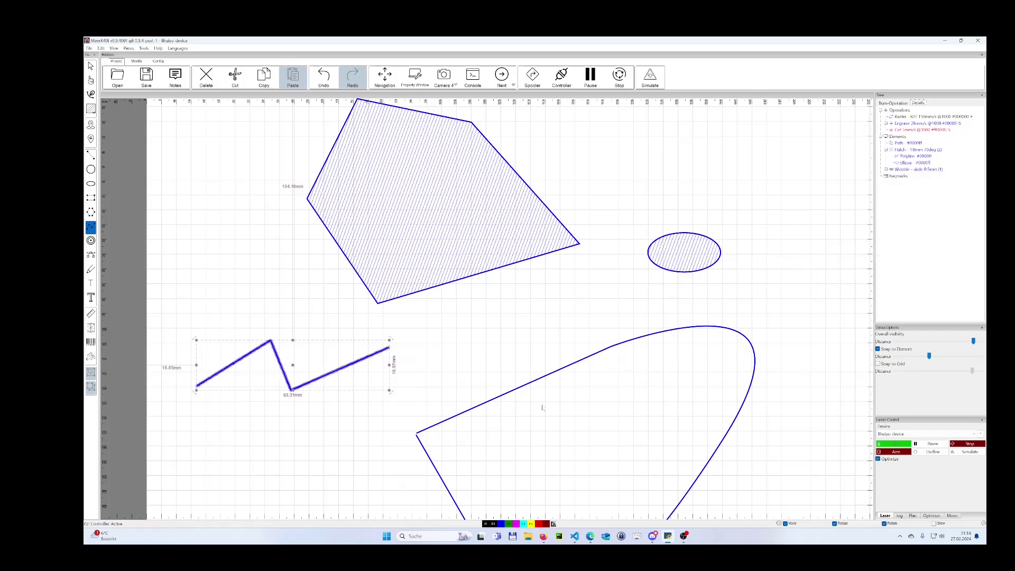
pyautogui.scroll(10, 371, 431)
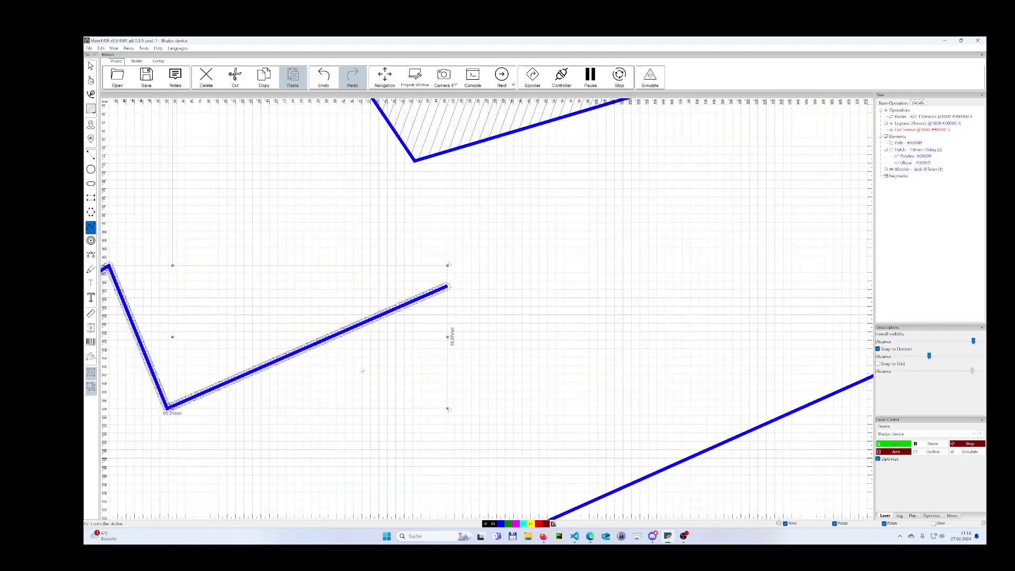
pyautogui.moveTo(356, 320); pyautogui.dragTo(489, 323, button='middle')
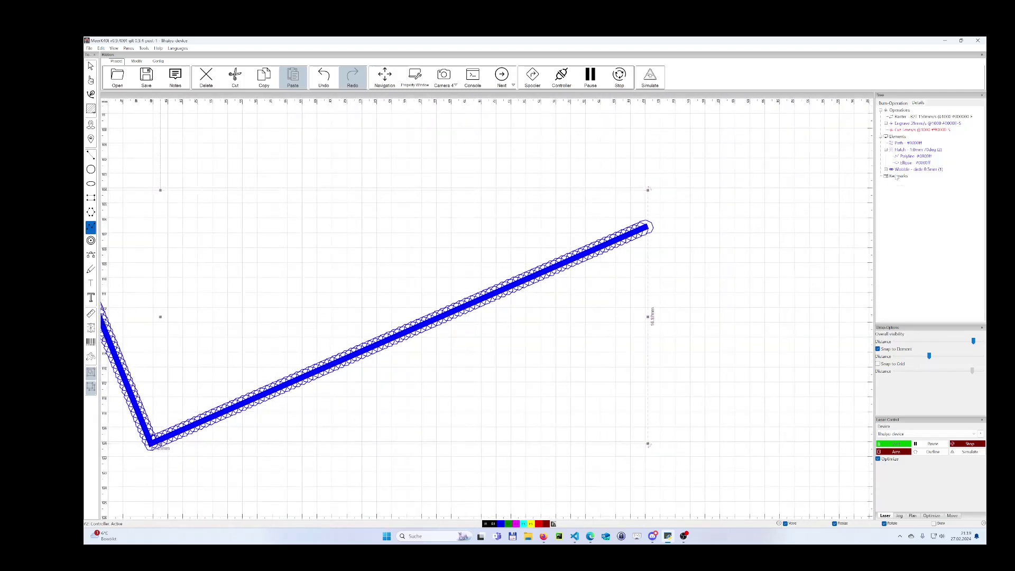
# - Give the polyline inside the wobble effect a stroke width of 1 mil and a green stroke colour
pyautogui.click(885, 170)
pyautogui.doubleClick(919, 175)
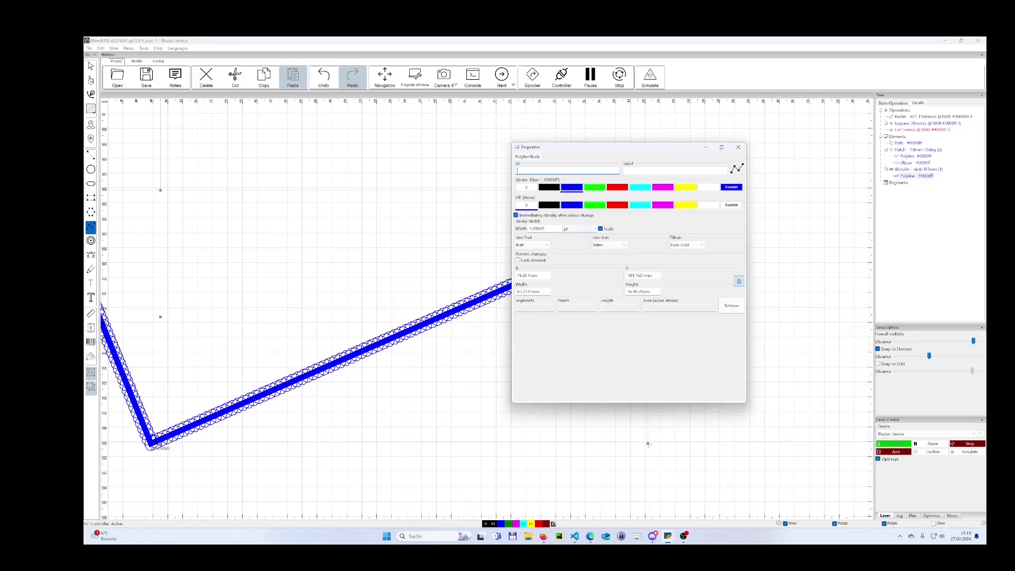
pyautogui.click(575, 231)
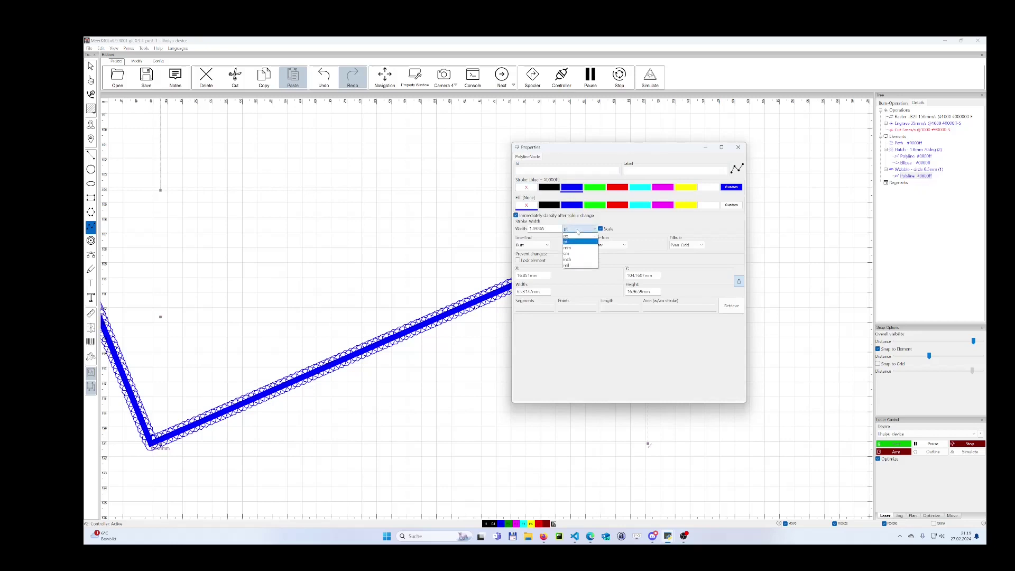
pyautogui.click(575, 266)
pyautogui.moveTo(545, 228); pyautogui.dragTo(497, 228)
pyautogui.write('1')
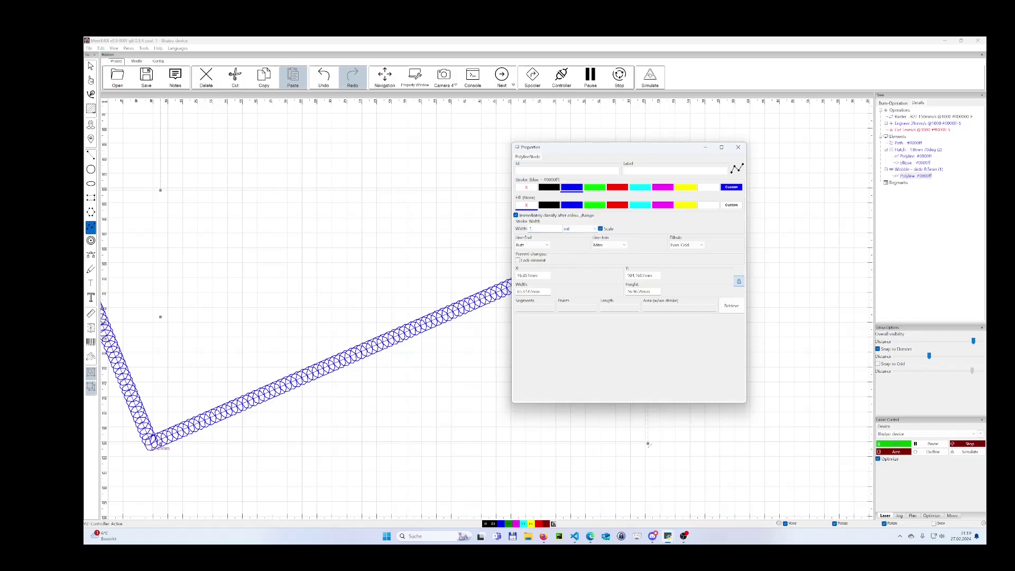
pyautogui.click(592, 189)
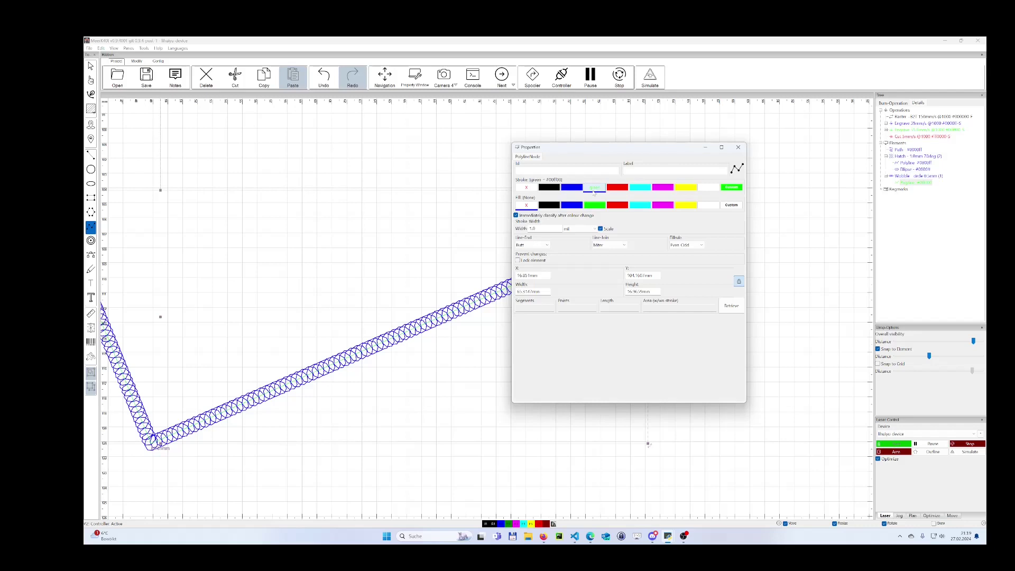
pyautogui.click(594, 190)
pyautogui.click(738, 148)
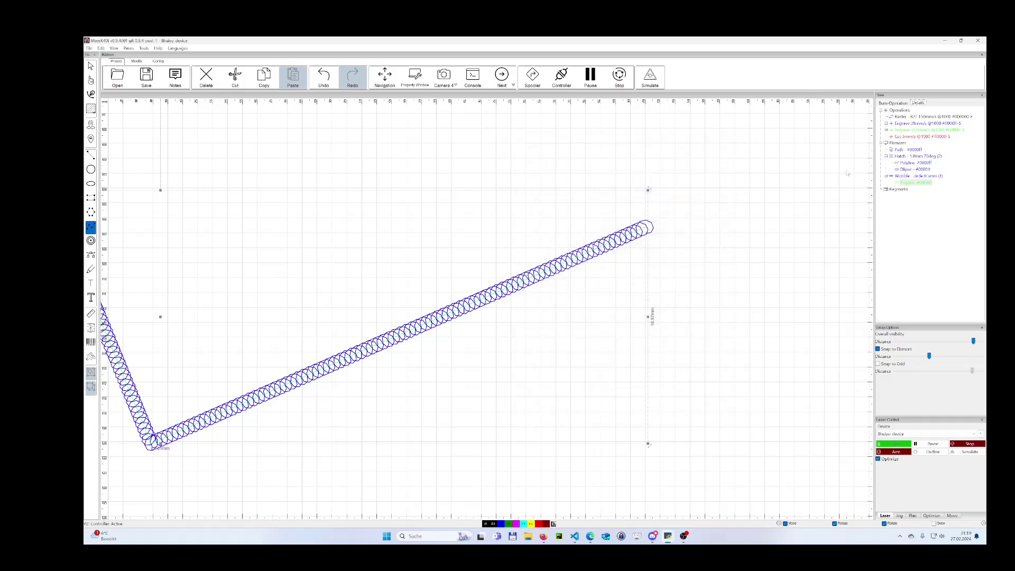
# - Set the interval of the zigzag's wobble effect to 0.01 mm
pyautogui.doubleClick(908, 176)
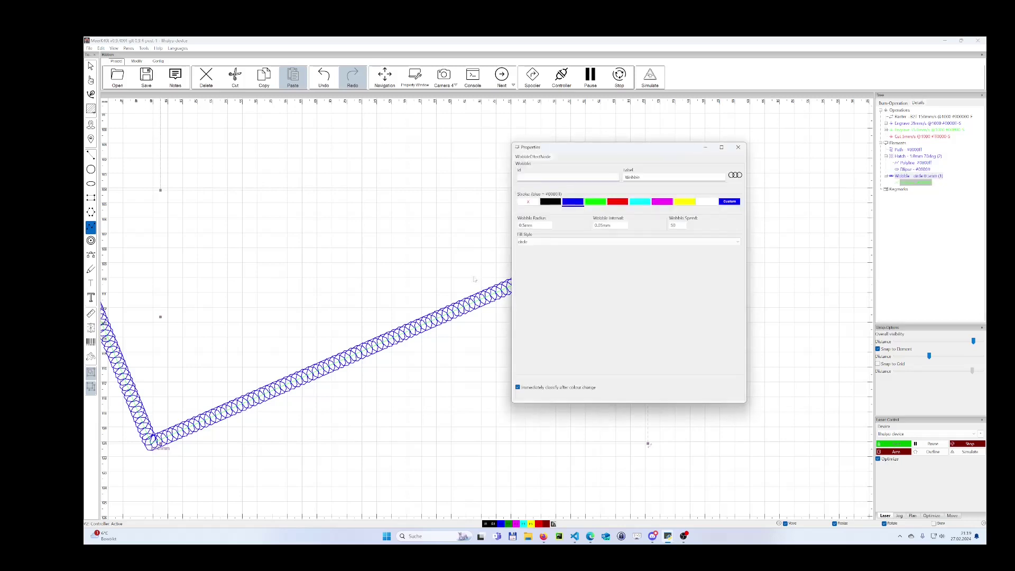
pyautogui.scroll(5, 647, 444)
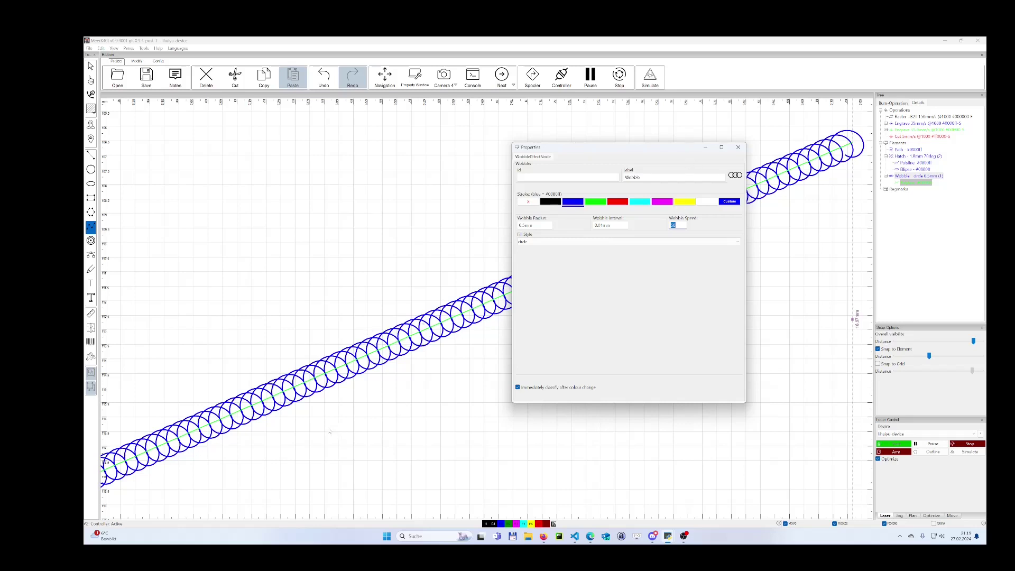
pyautogui.scroll(-10, 329, 431)
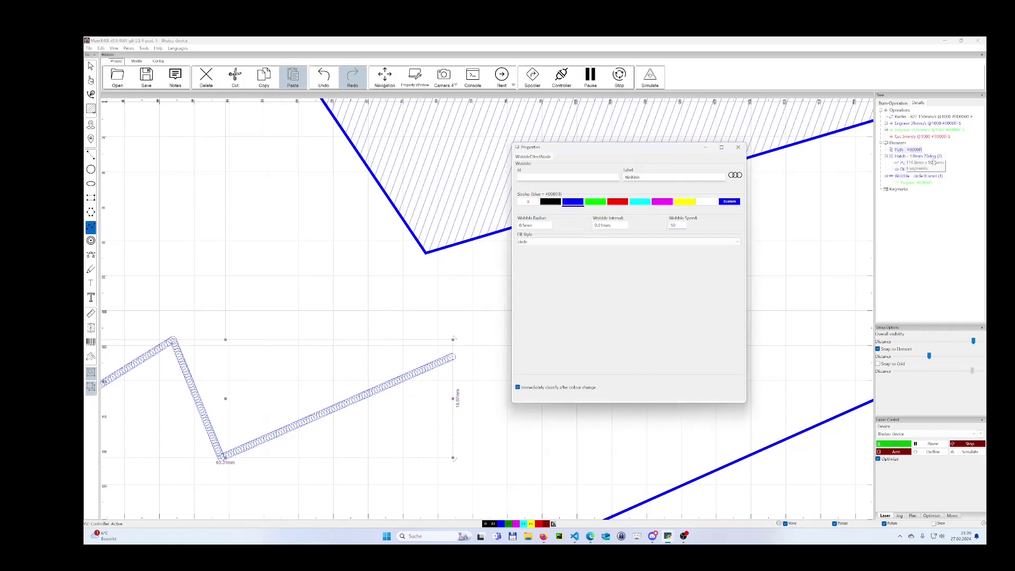
# - Move the large blue closed path into the existing wobble effect alongside the zigzag polyline
pyautogui.click(904, 149)
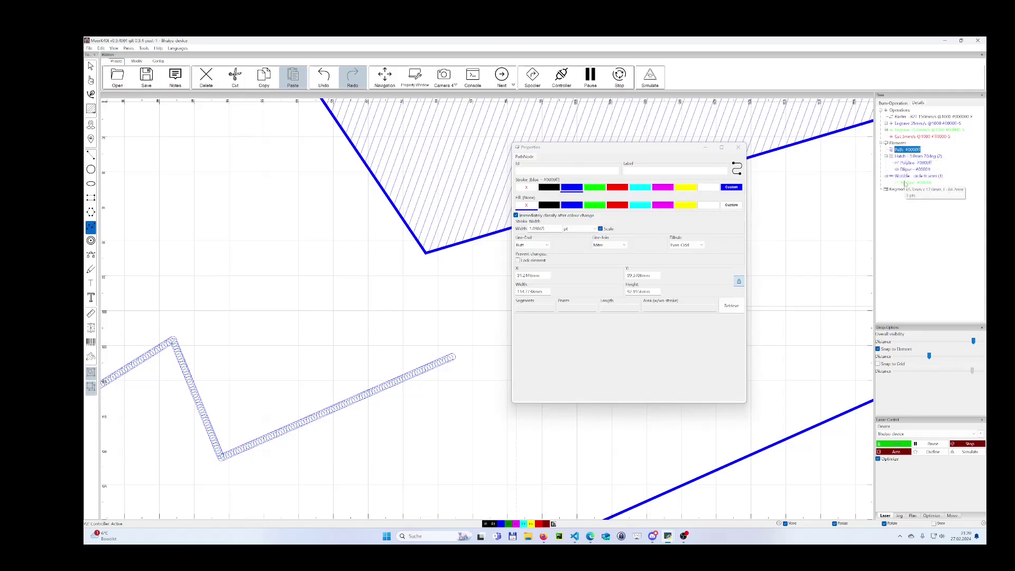
pyautogui.click(905, 182)
pyautogui.moveTo(905, 183); pyautogui.dragTo(904, 185)
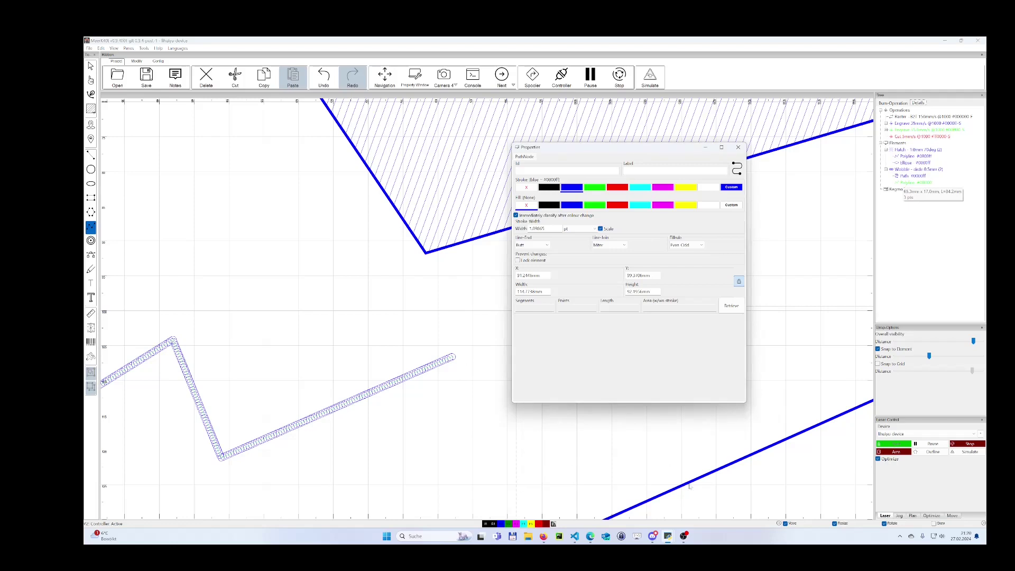
pyautogui.scroll(6, 688, 485)
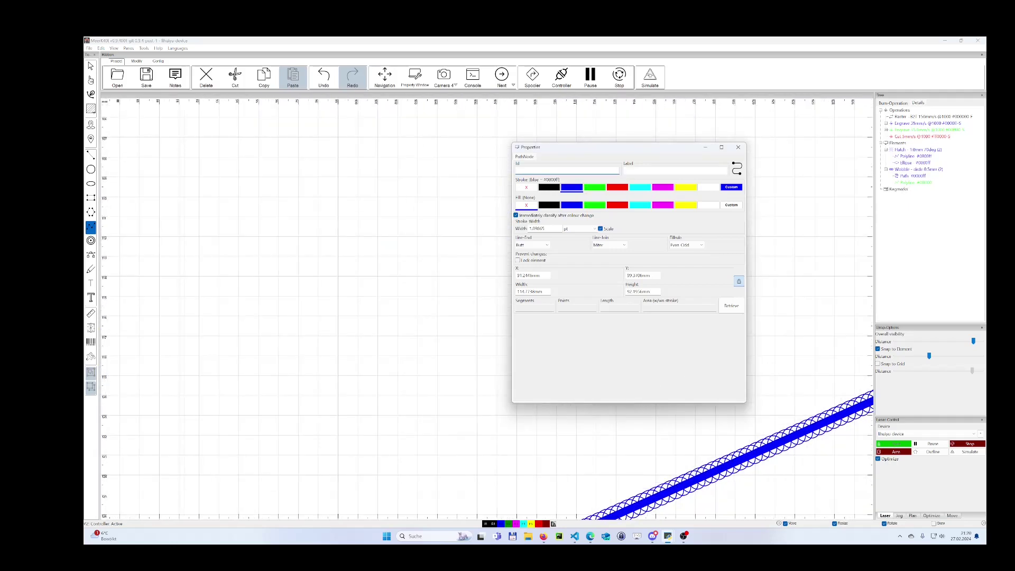
# - Give the path inside the wobble effect a 1 mil stroke width, a red stroke colour and no fill
pyautogui.press('Tab')
pyautogui.write('1')
pyautogui.press('Tab')
pyautogui.click(593, 232)
pyautogui.click(571, 258)
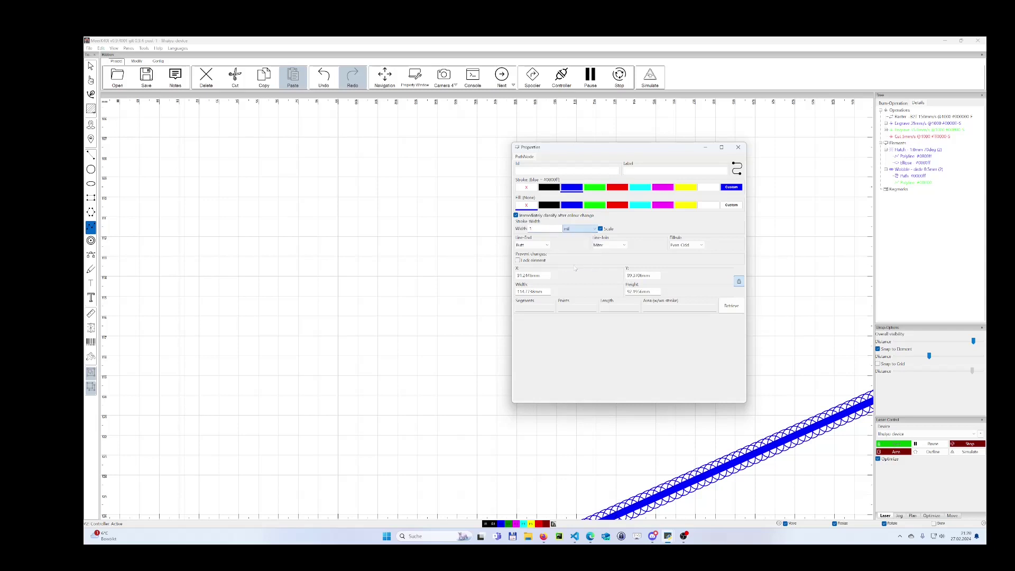
pyautogui.click(617, 205)
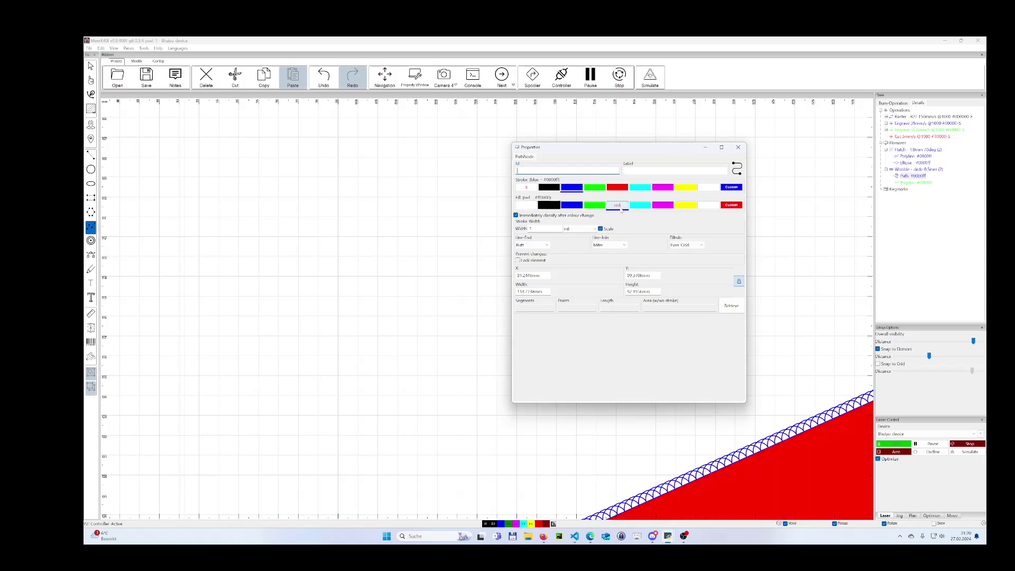
pyautogui.click(526, 205)
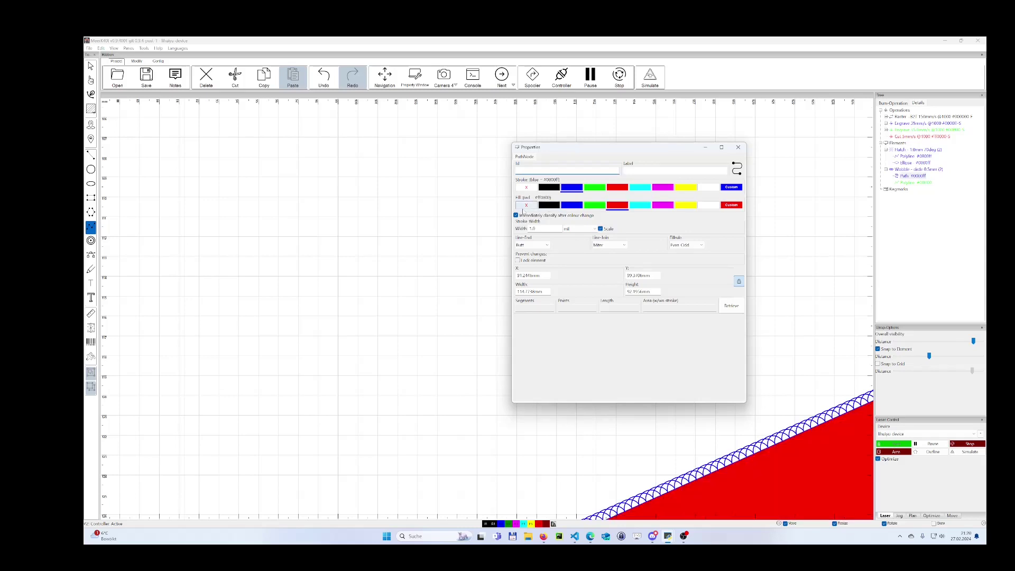
pyautogui.click(613, 188)
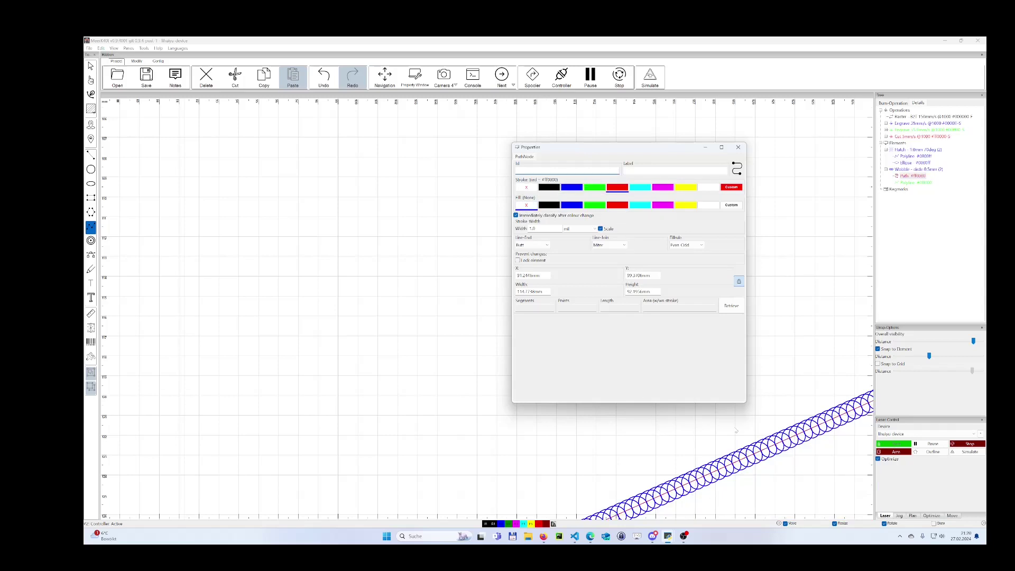
# - Set the wobble effect's fill style to circle_right and check how the circles sit along the zigzag line
pyautogui.scroll(-5, 653, 463)
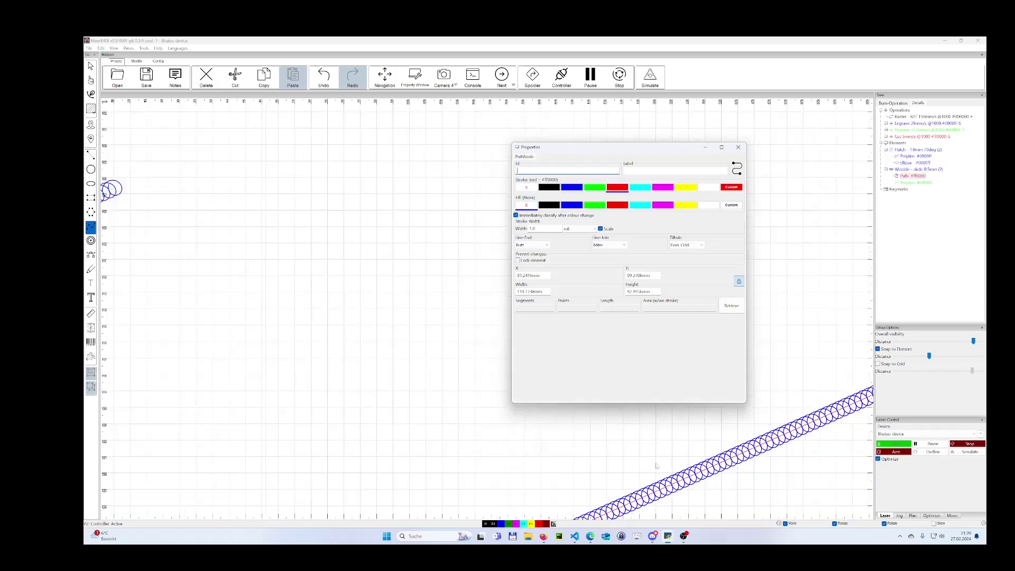
pyautogui.scroll(-5, 653, 463)
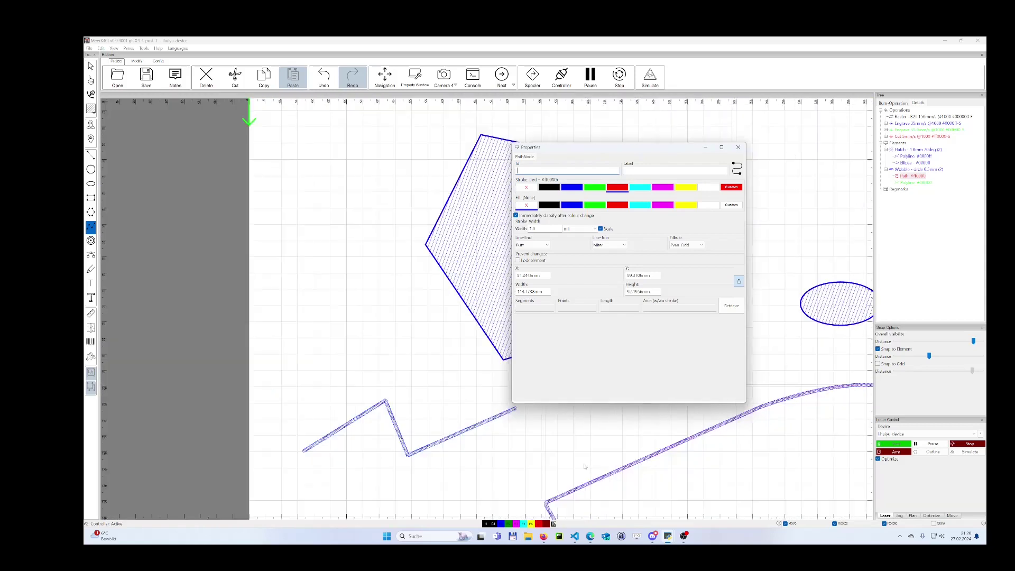
pyautogui.scroll(2, 590, 472)
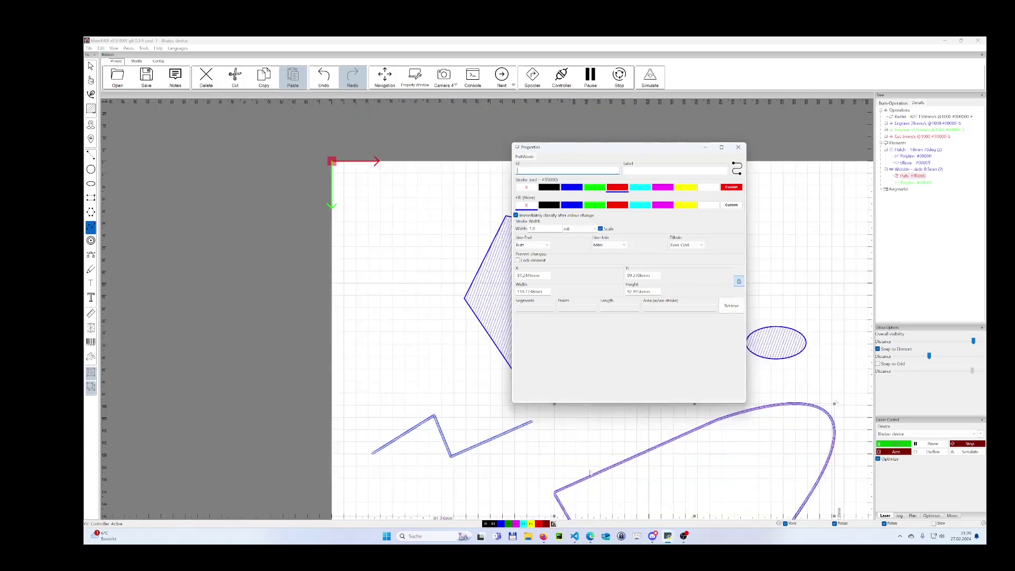
pyautogui.scroll(6, 481, 444)
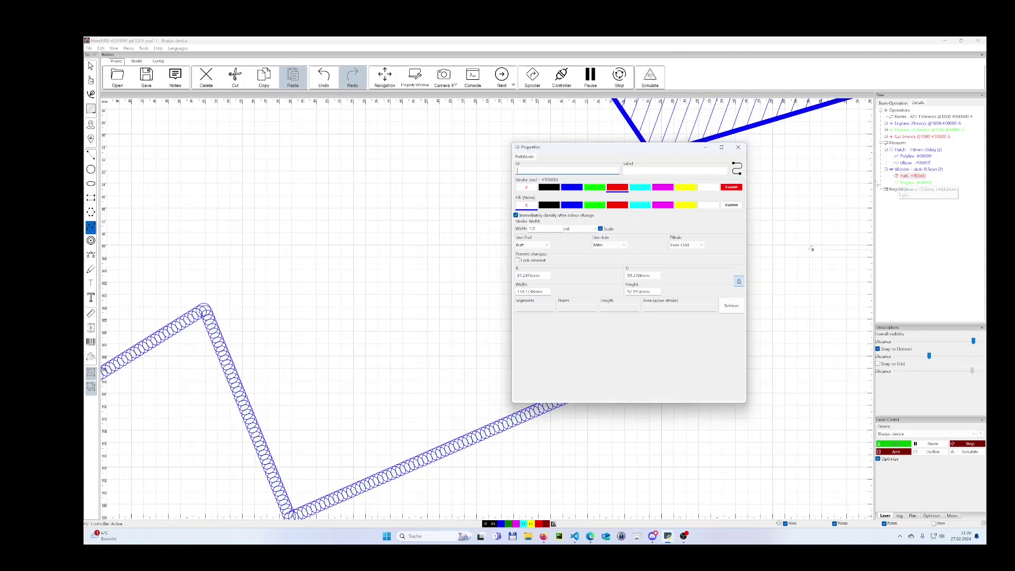
pyautogui.click(916, 173)
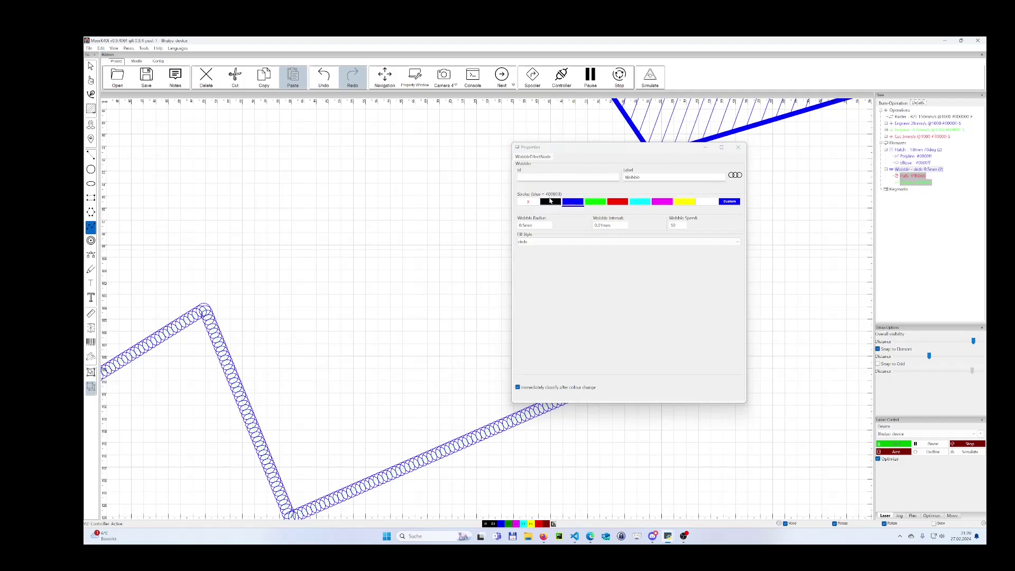
pyautogui.click(542, 240)
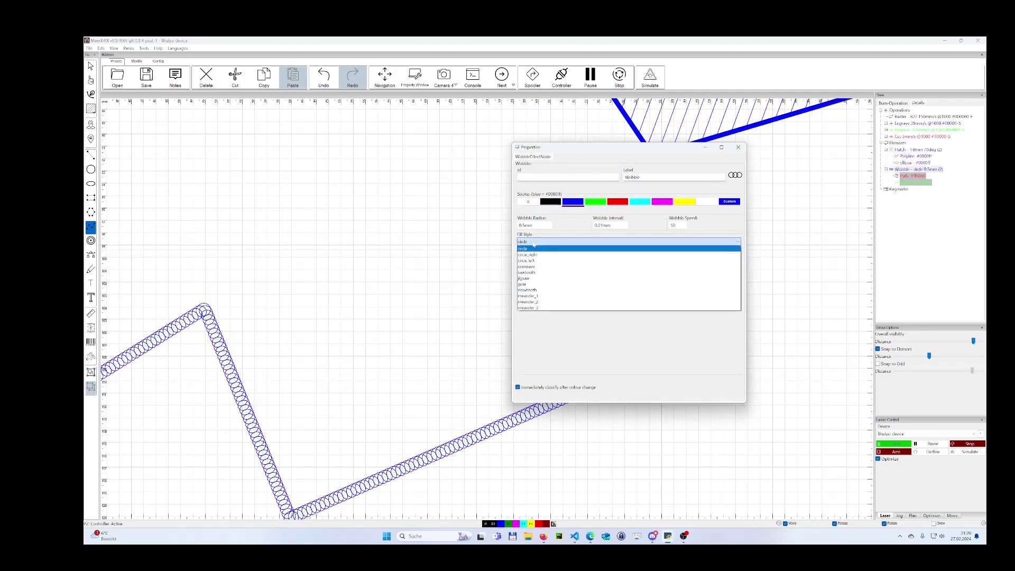
pyautogui.click(536, 254)
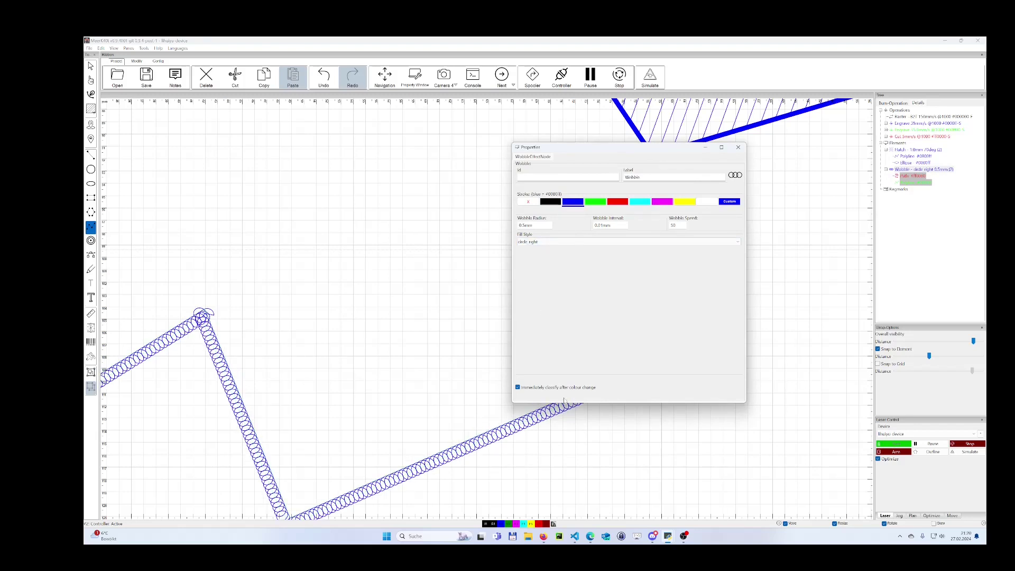
pyautogui.scroll(4, 564, 400)
# - Try the circle_left and sinewave fill styles on the wobble effect
pyautogui.click(552, 241)
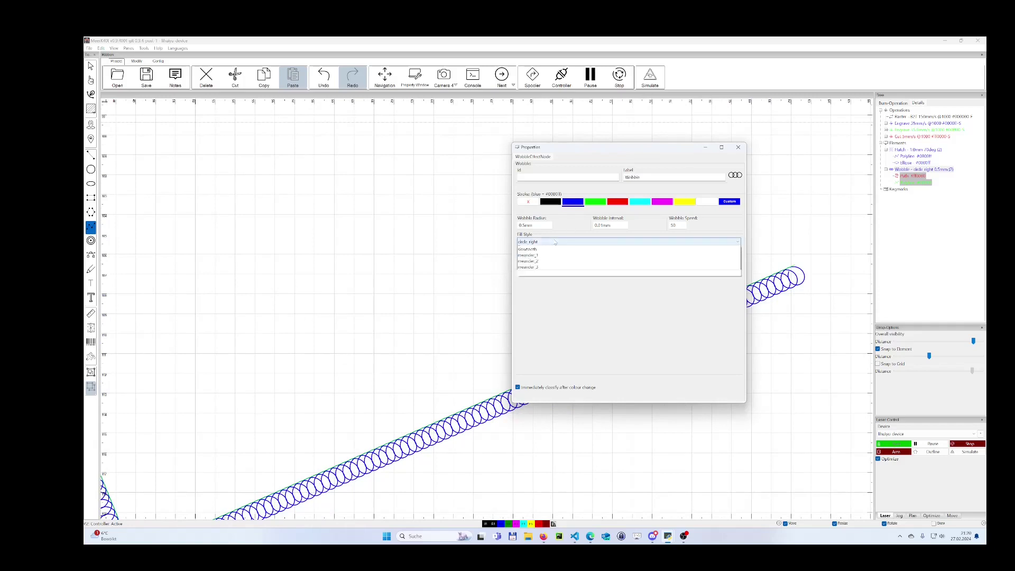
pyautogui.click(535, 262)
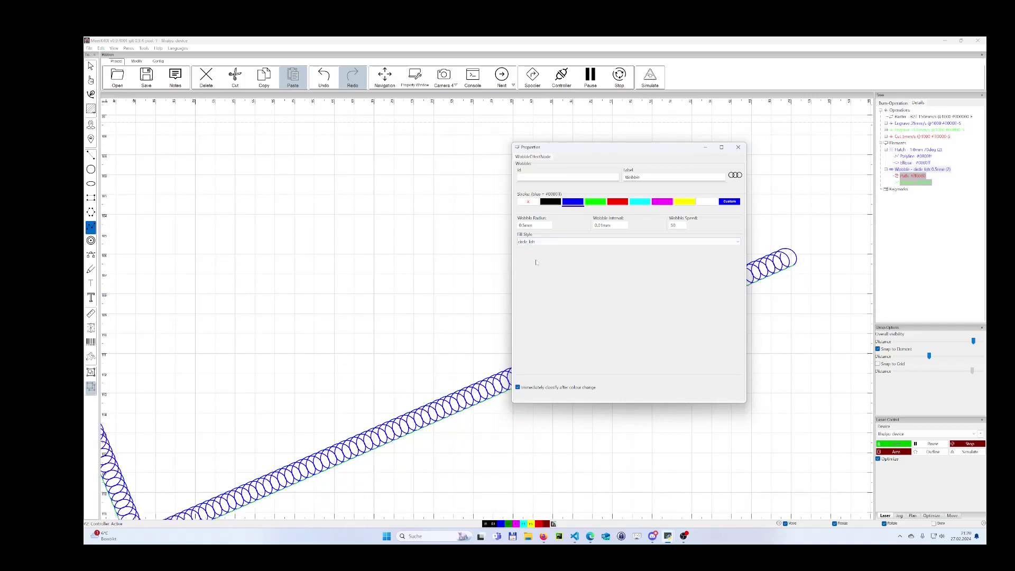
pyautogui.click(548, 241)
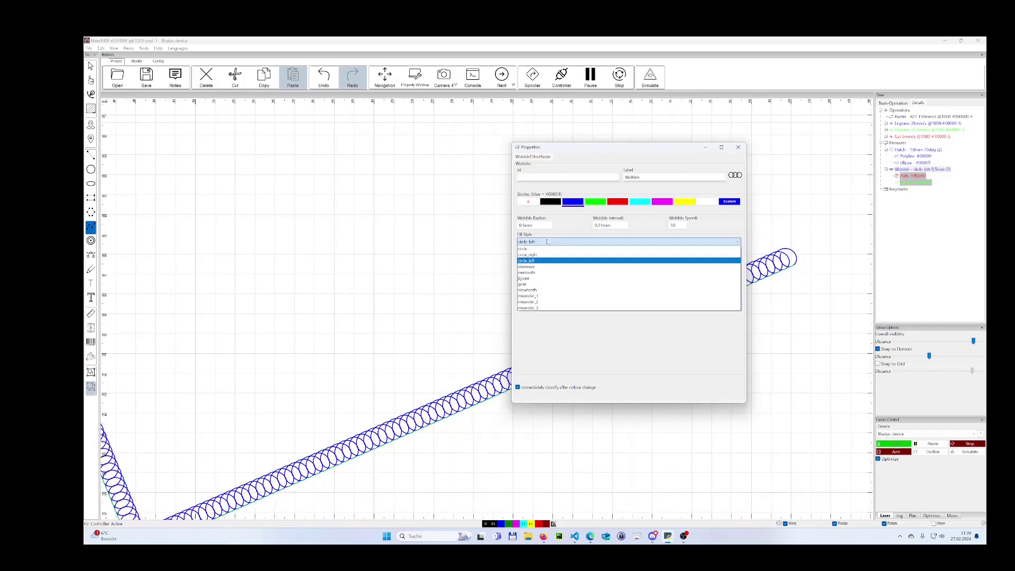
pyautogui.click(541, 266)
# - Switch the wobble effect to the sawtooth fill style with an interval of 0.1 mm
pyautogui.click(542, 241)
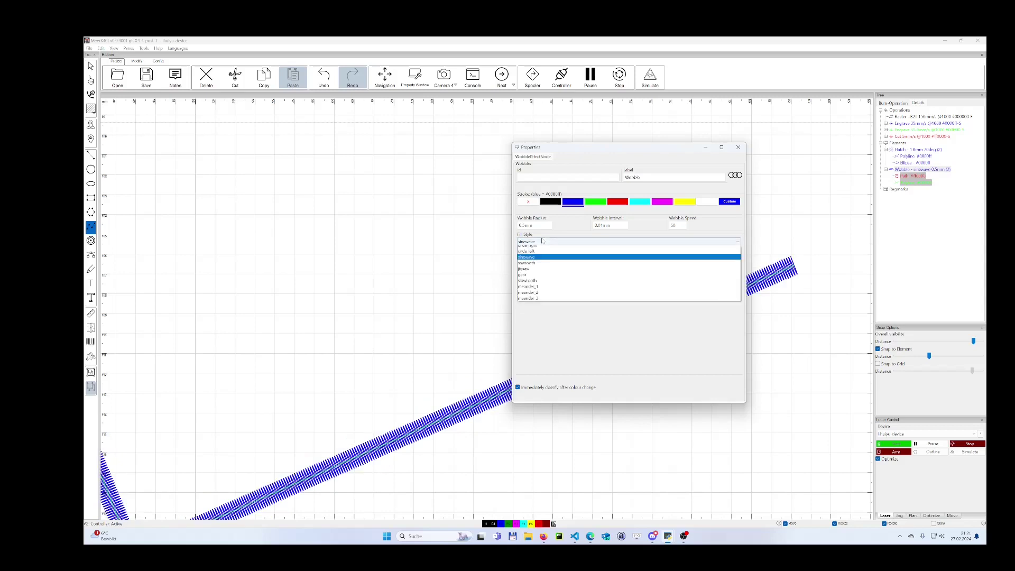
pyautogui.click(538, 275)
pyautogui.click(609, 225)
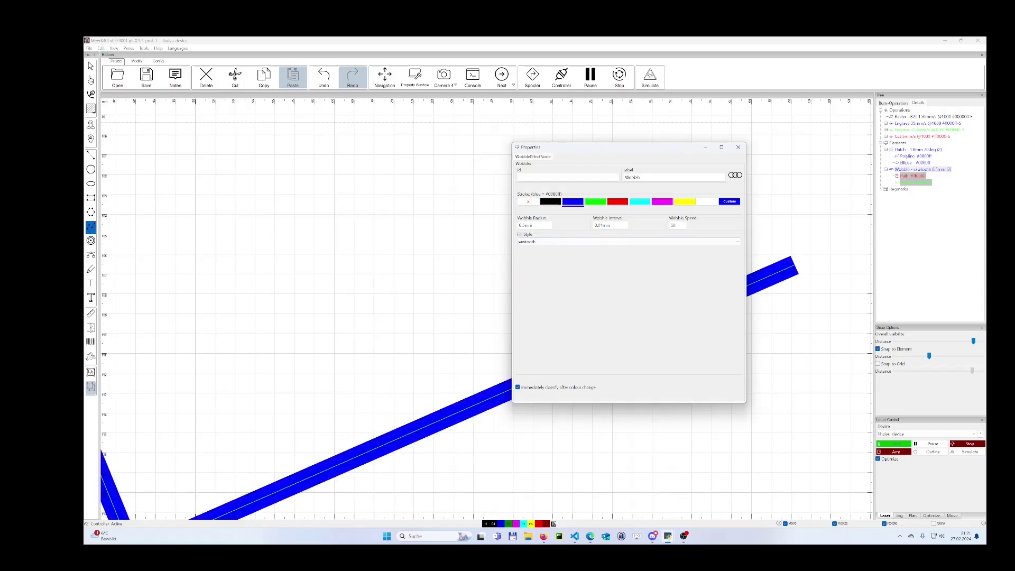
pyautogui.press('Tab')
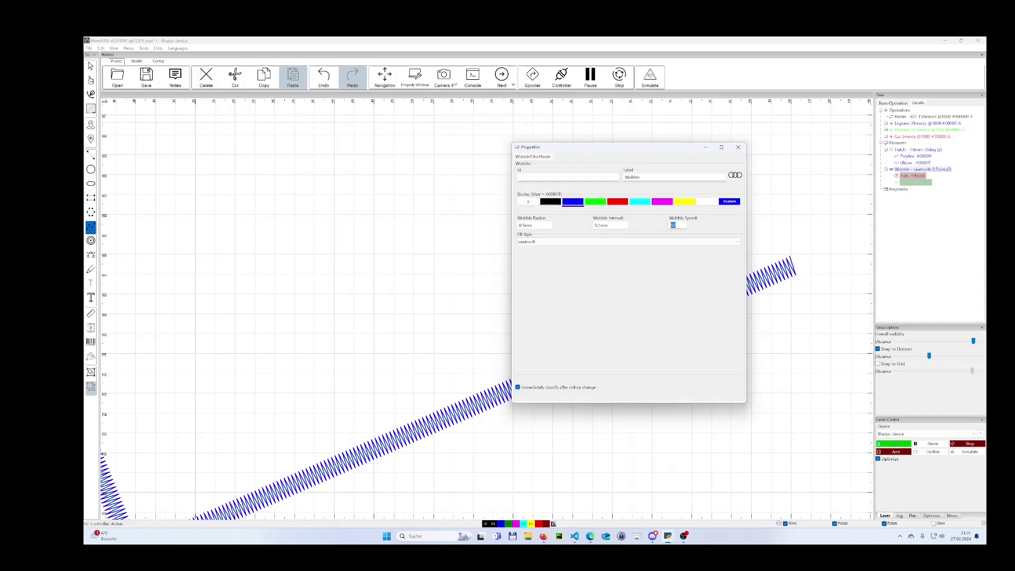
# - Switch the wobble effect to the jigsaw fill style with an interval of 0.01 mm
pyautogui.click(576, 241)
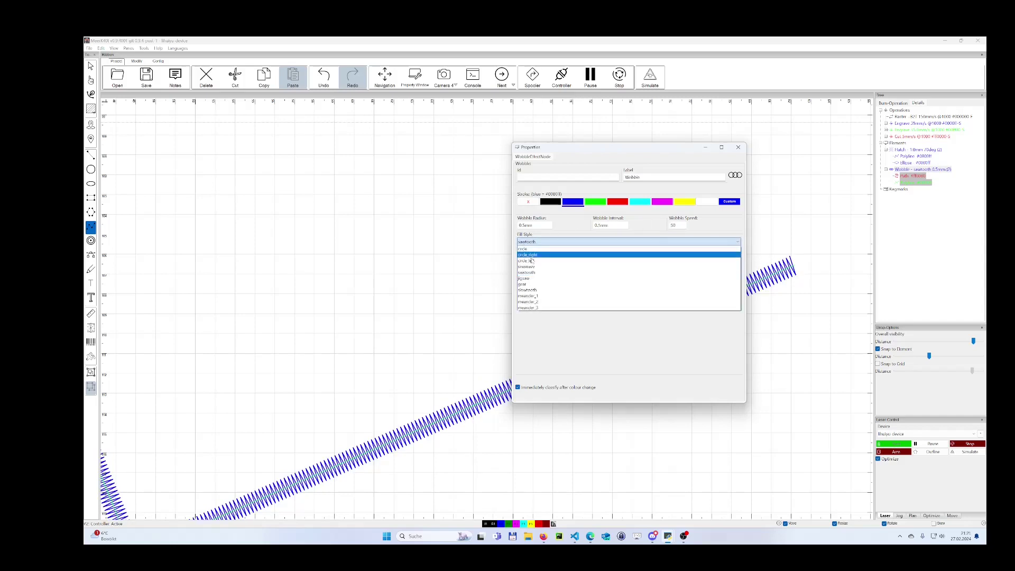
pyautogui.click(536, 278)
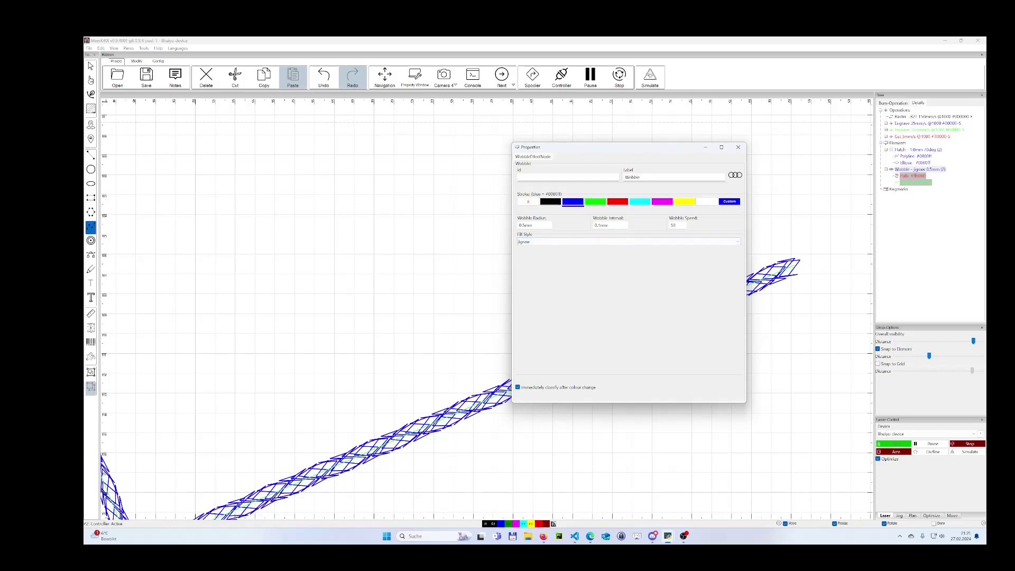
pyautogui.write('0')
pyautogui.press('Tab')
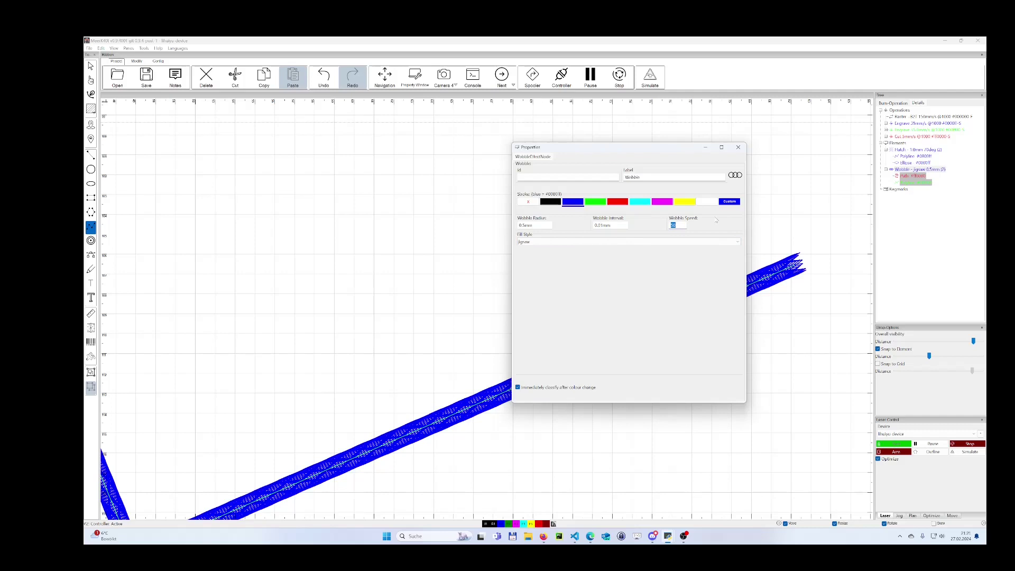
# - Apply the meander_1 fill style to the wobble effect with an interval of 0.5 mm and inspect the pattern up close
pyautogui.click(555, 244)
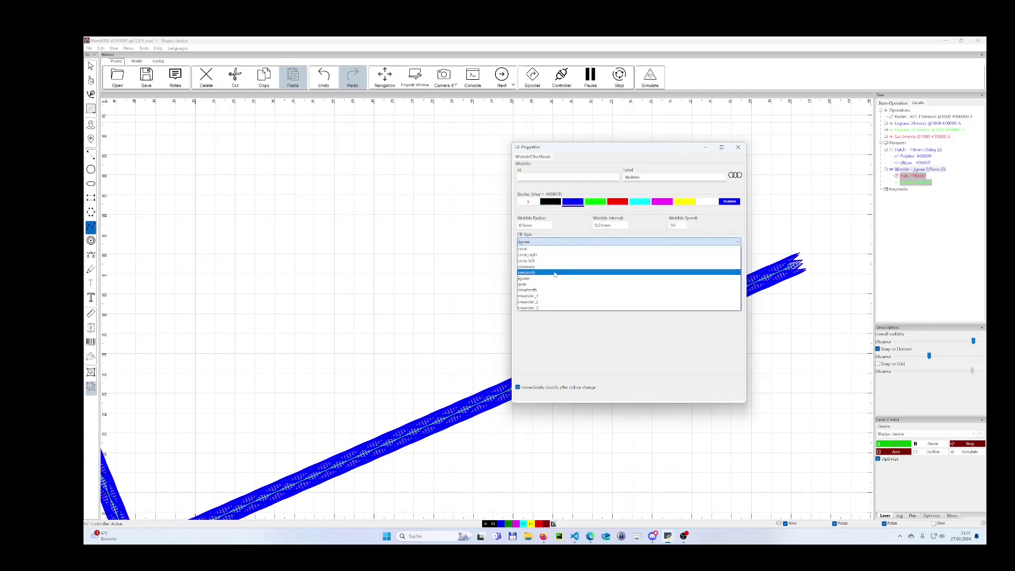
pyautogui.click(548, 296)
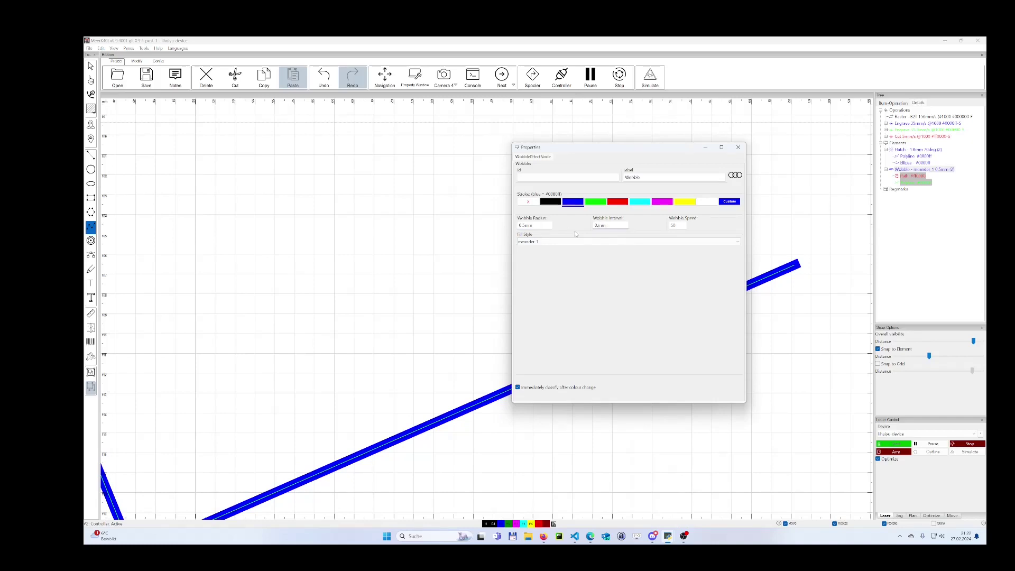
pyautogui.press('Tab')
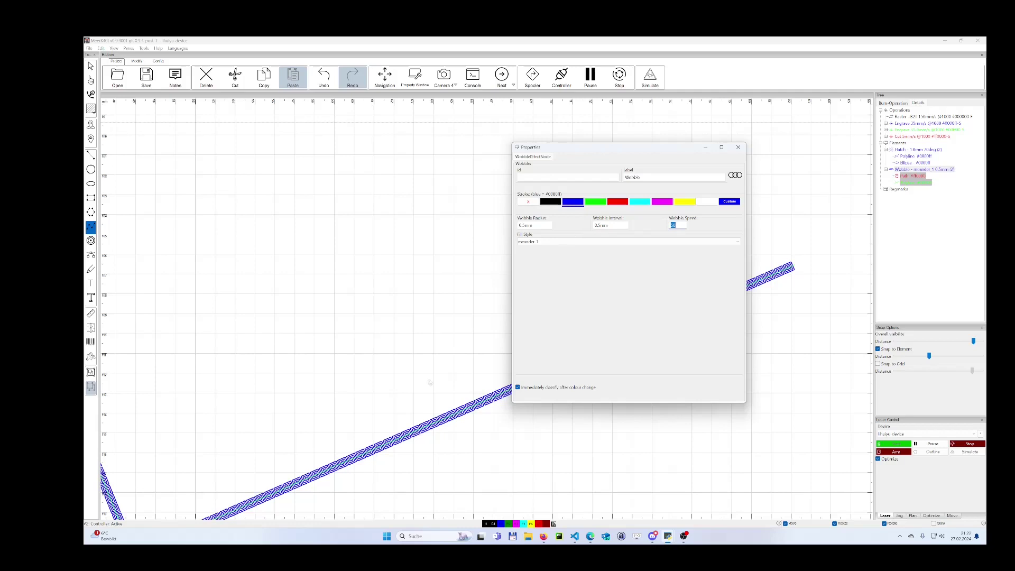
pyautogui.scroll(8, 399, 429)
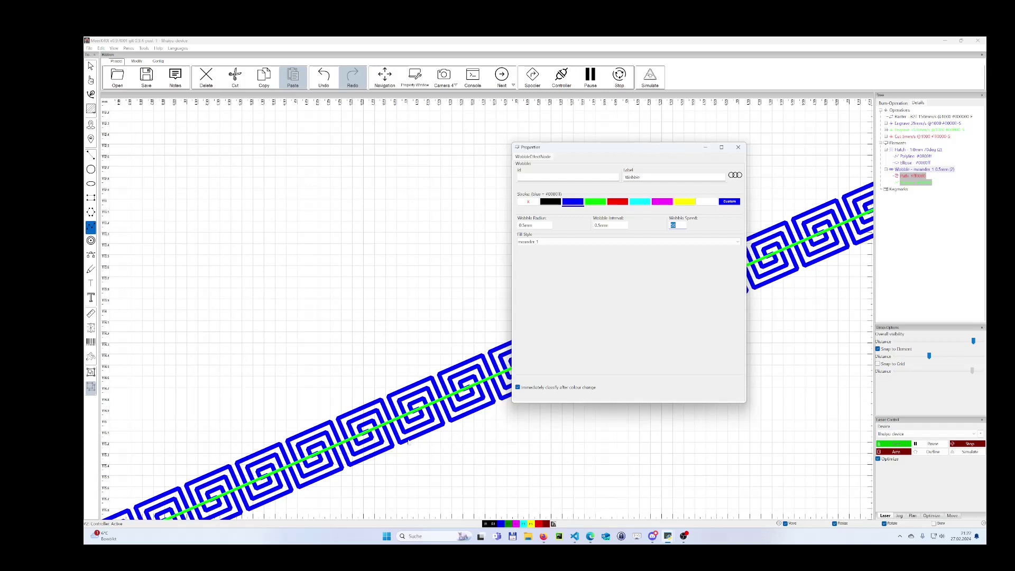
# - Change the wobble effect's fill style to meander_2 and close the properties window
pyautogui.click(536, 242)
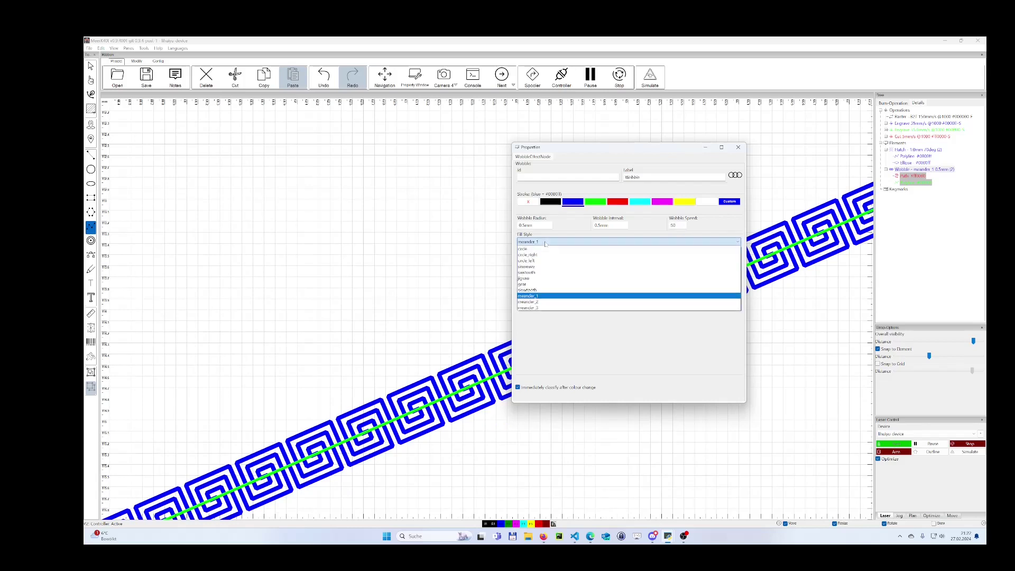
pyautogui.click(540, 303)
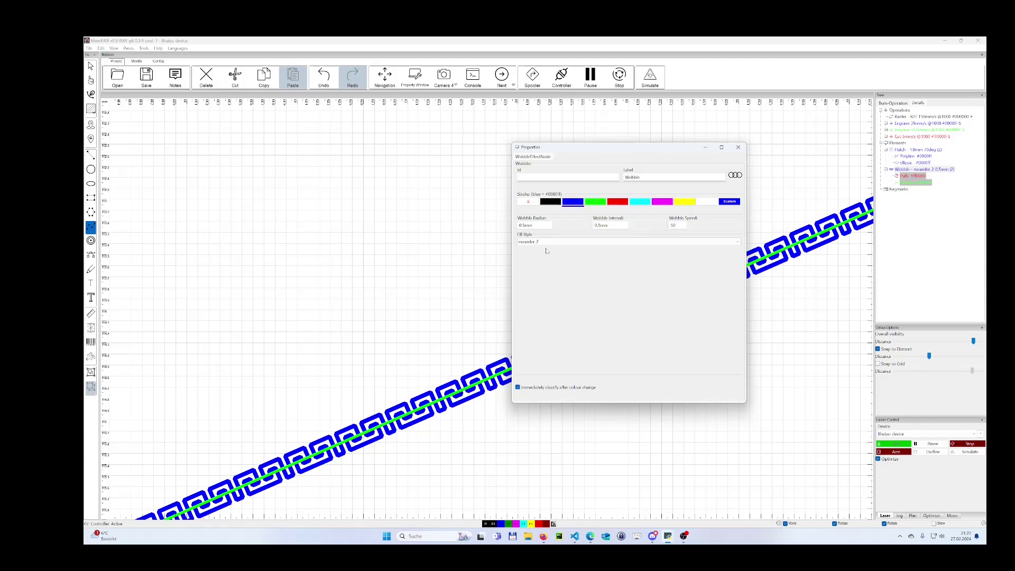
pyautogui.click(733, 150)
# - Start a new empty project and zoom the view out to the whole laser bed
pyautogui.click(89, 48)
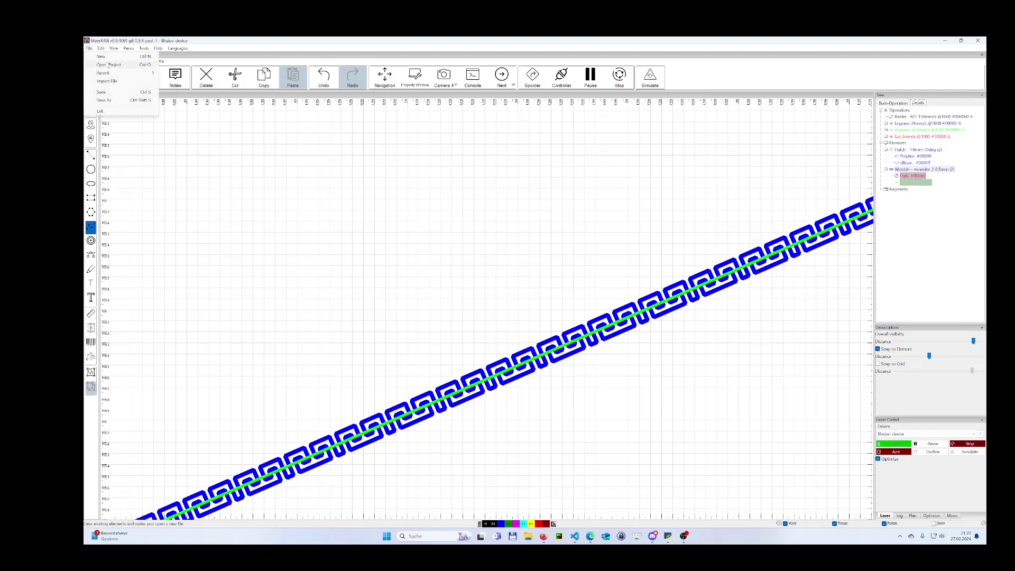
pyautogui.click(101, 57)
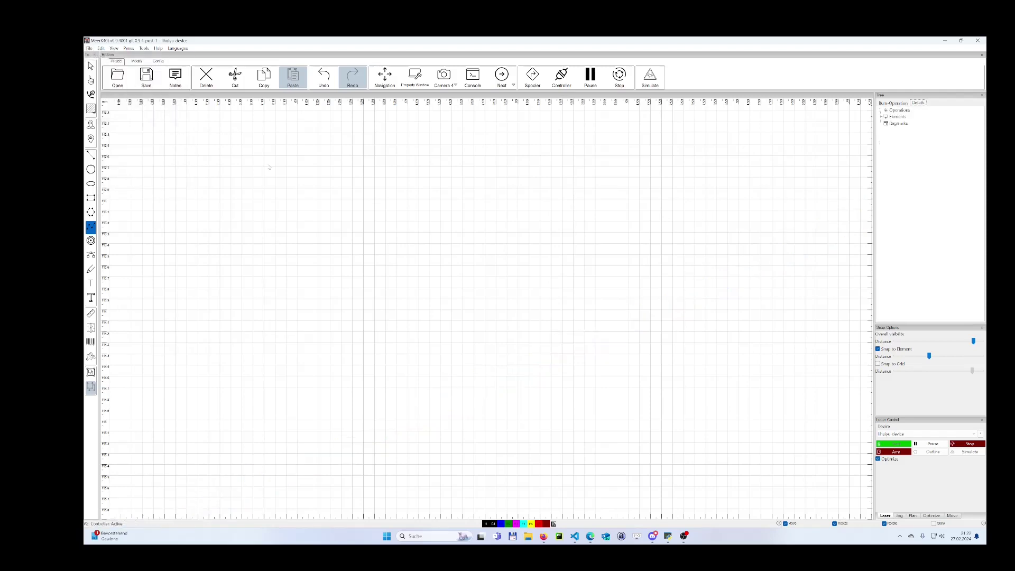
pyautogui.rightClick(430, 254)
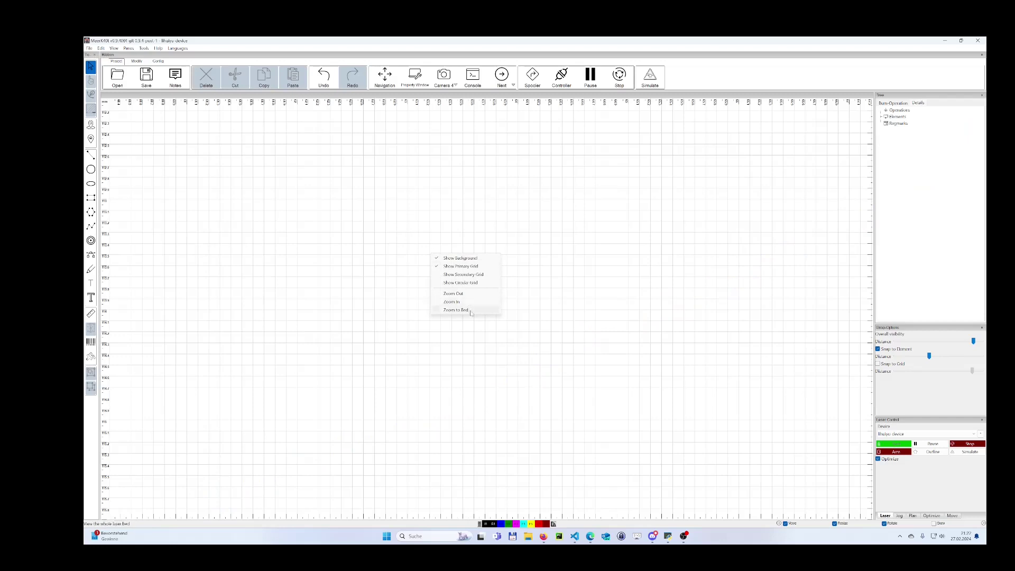
pyautogui.click(455, 310)
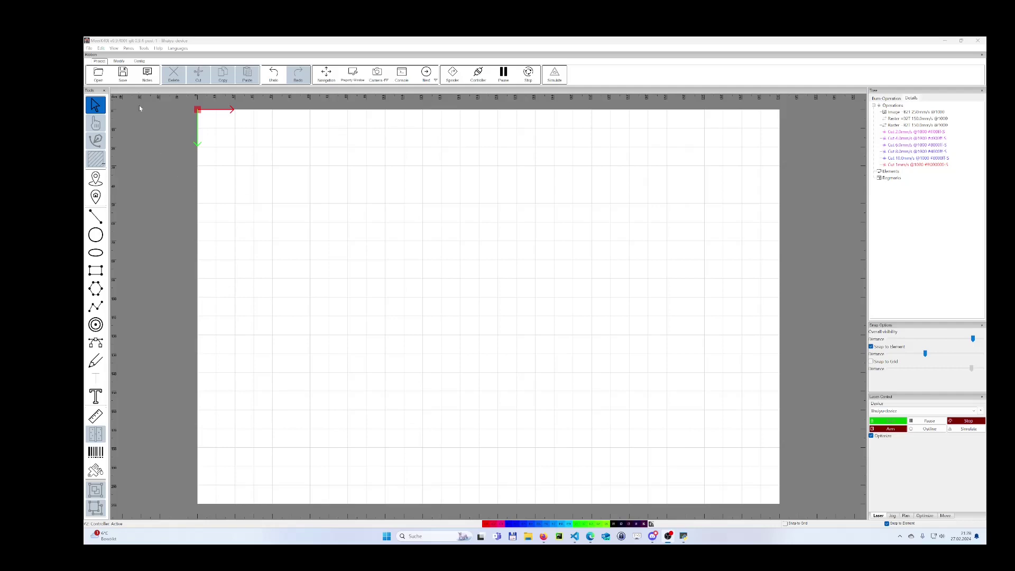
# - Open Velociraptor single sheet.svg from the SVG folder and load the original file without converting it
pyautogui.click(89, 48)
pyautogui.moveTo(112, 73)
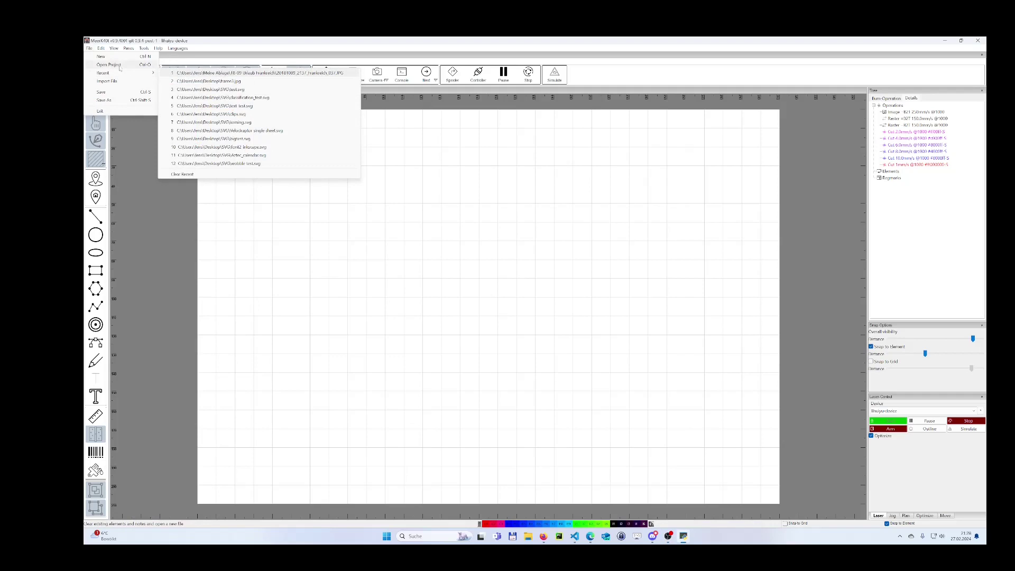
pyautogui.press('Escape')
pyautogui.press('Escape')
pyautogui.hotkey('ctrl', 'o')
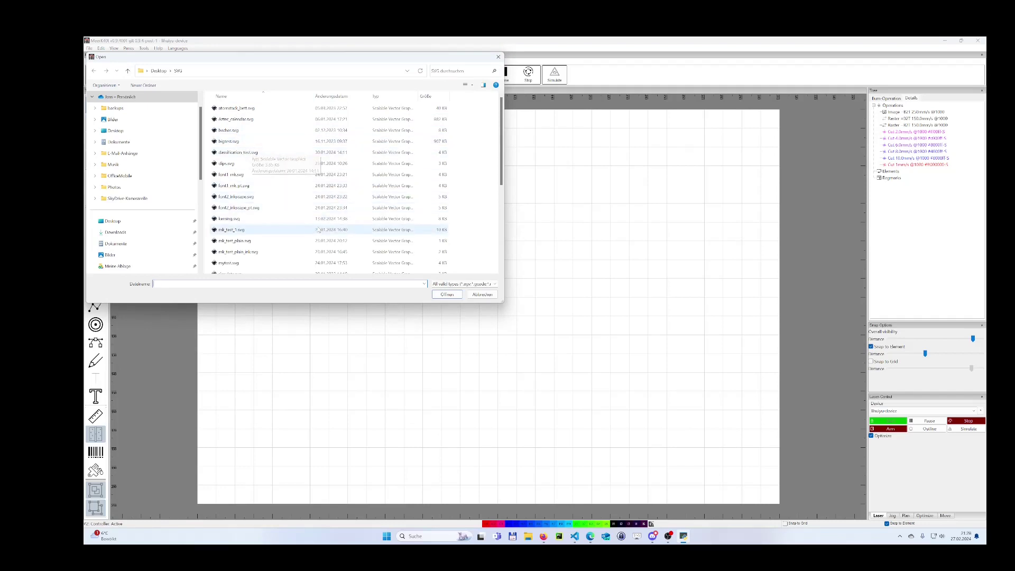
pyautogui.moveTo(501, 177); pyautogui.dragTo(503, 250)
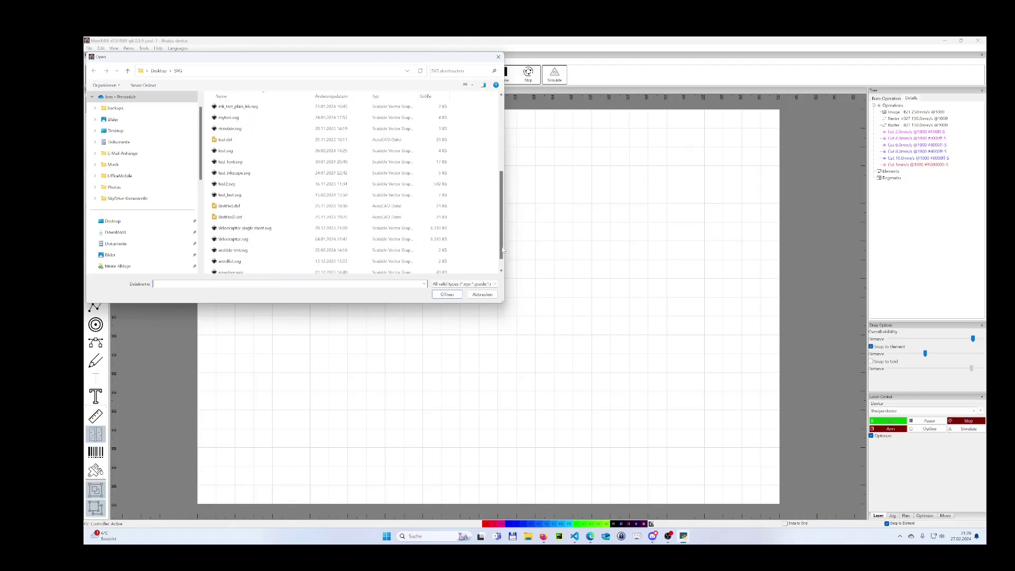
pyautogui.doubleClick(228, 230)
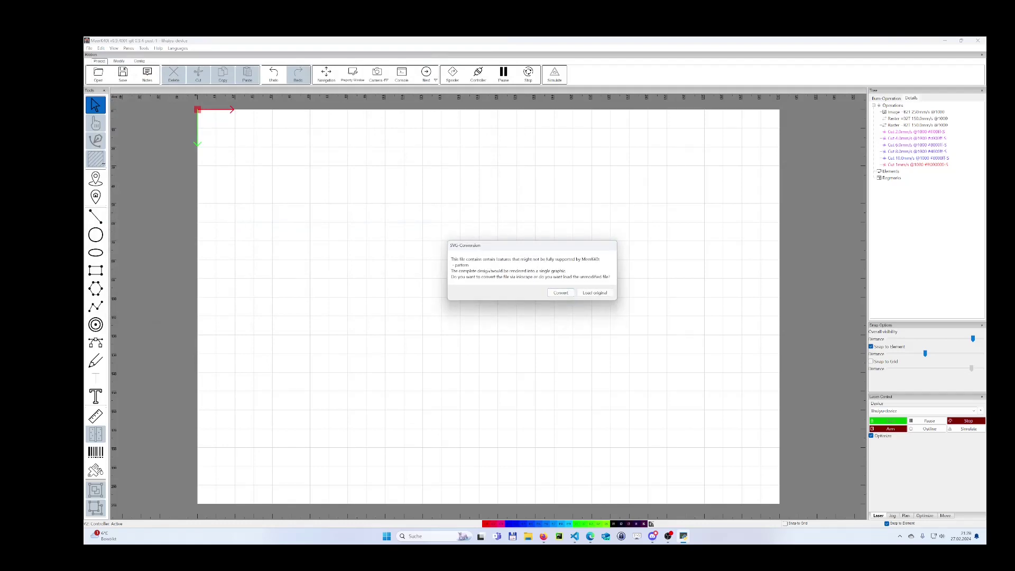
pyautogui.click(595, 293)
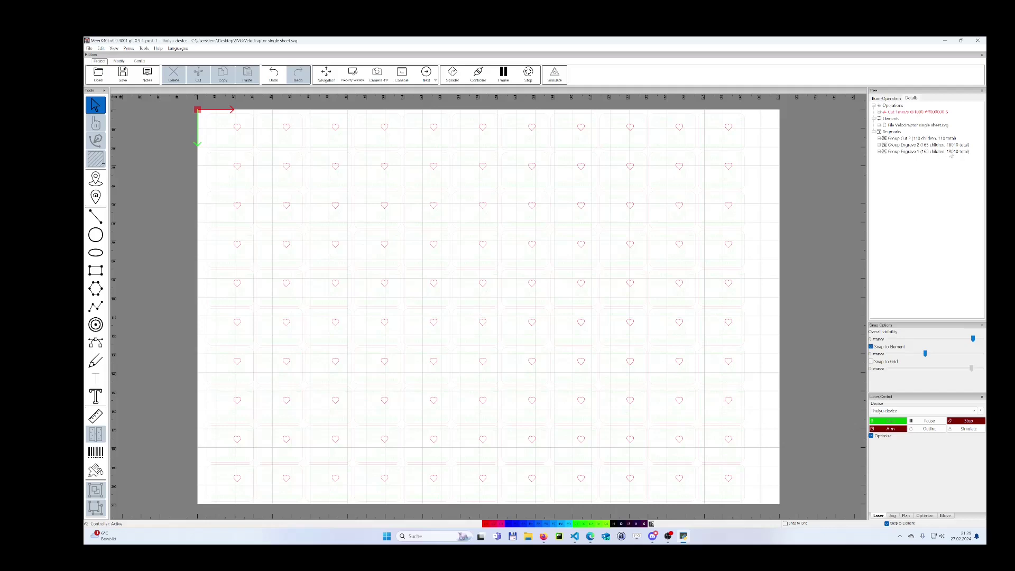
# - Move the Cut 1 group from the regmarks into the file node under the elements and look over its available actions
pyautogui.moveTo(960, 141); pyautogui.dragTo(893, 118)
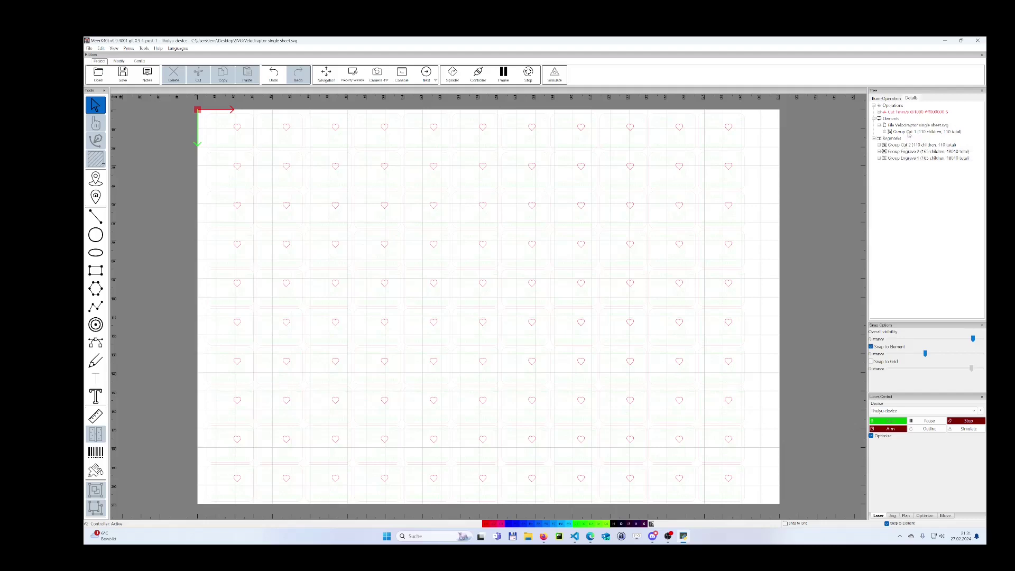
pyautogui.click(908, 133)
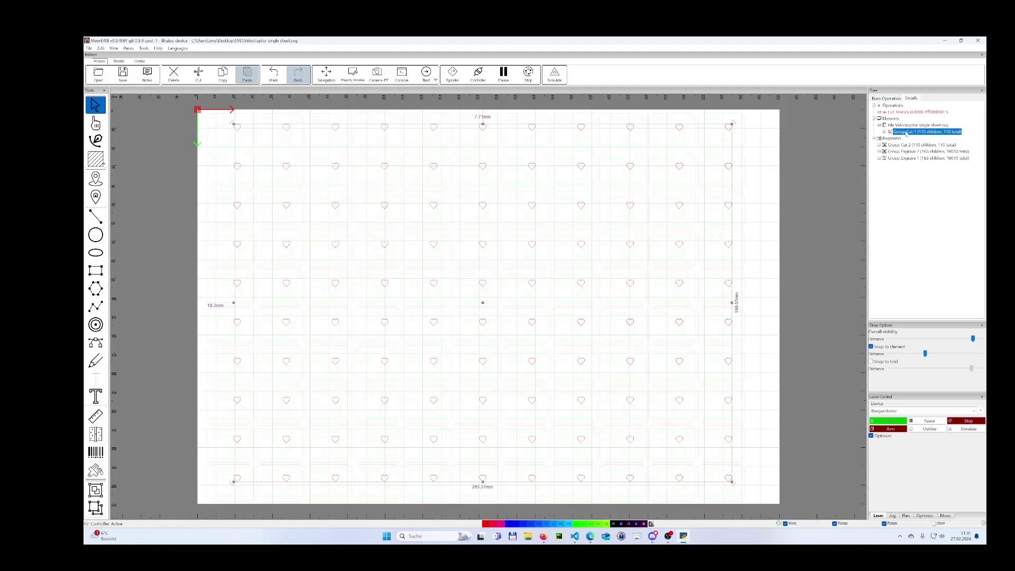
pyautogui.rightClick(905, 133)
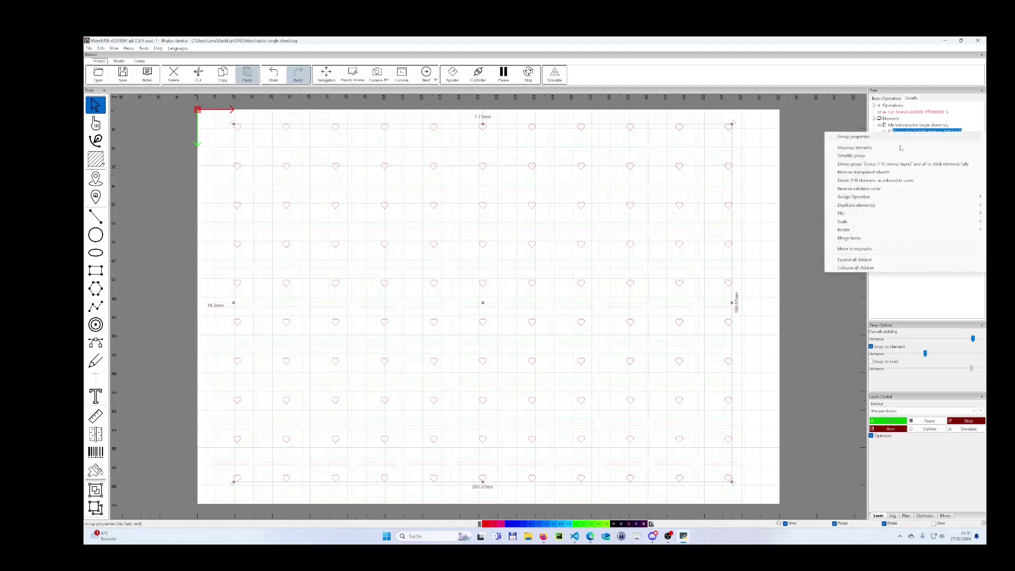
pyautogui.click(865, 260)
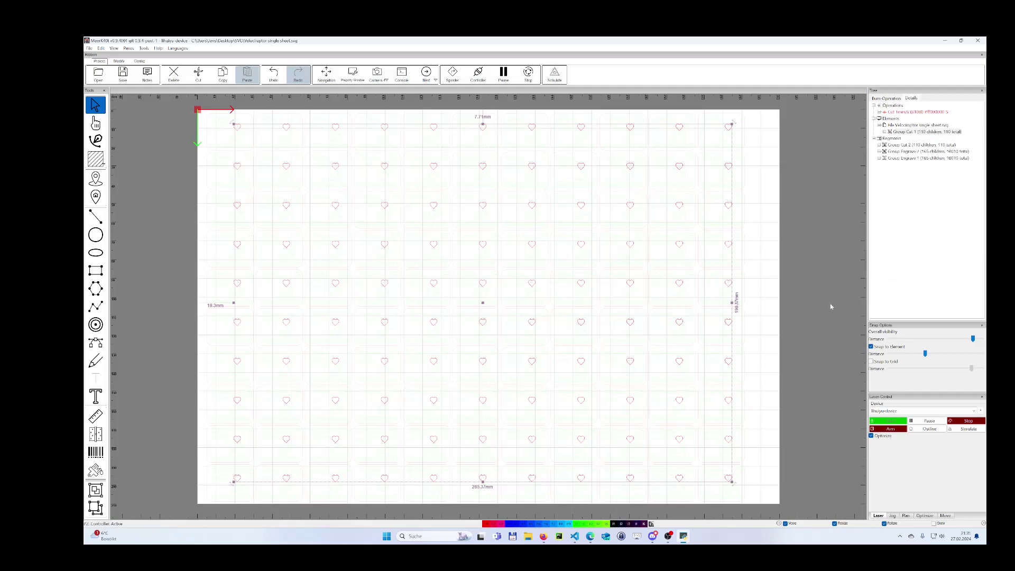
# - Move the Cut 2 group from the regmarks back to the elements
pyautogui.click(920, 144)
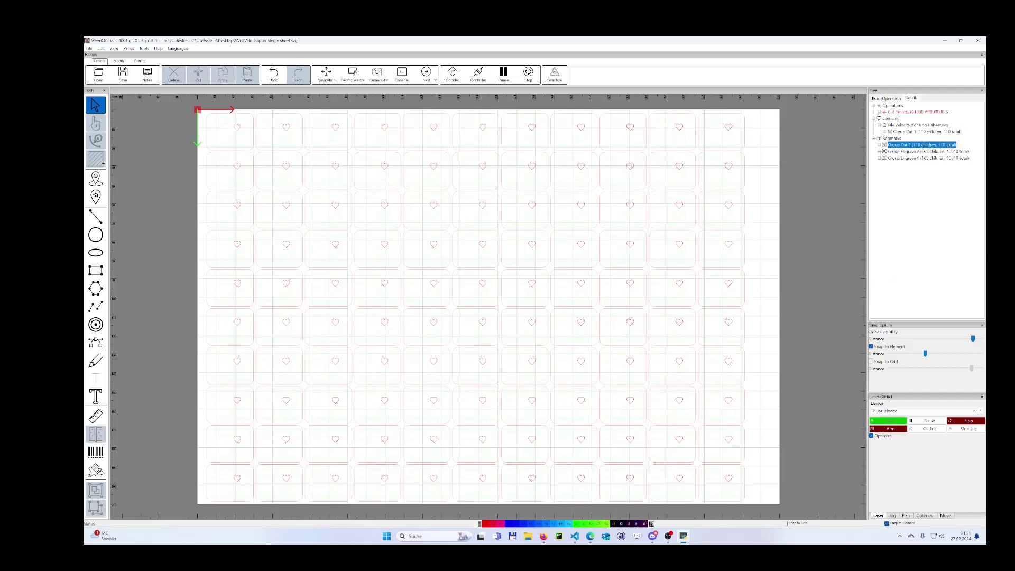
pyautogui.moveTo(919, 145); pyautogui.dragTo(891, 120)
pyautogui.click(897, 146)
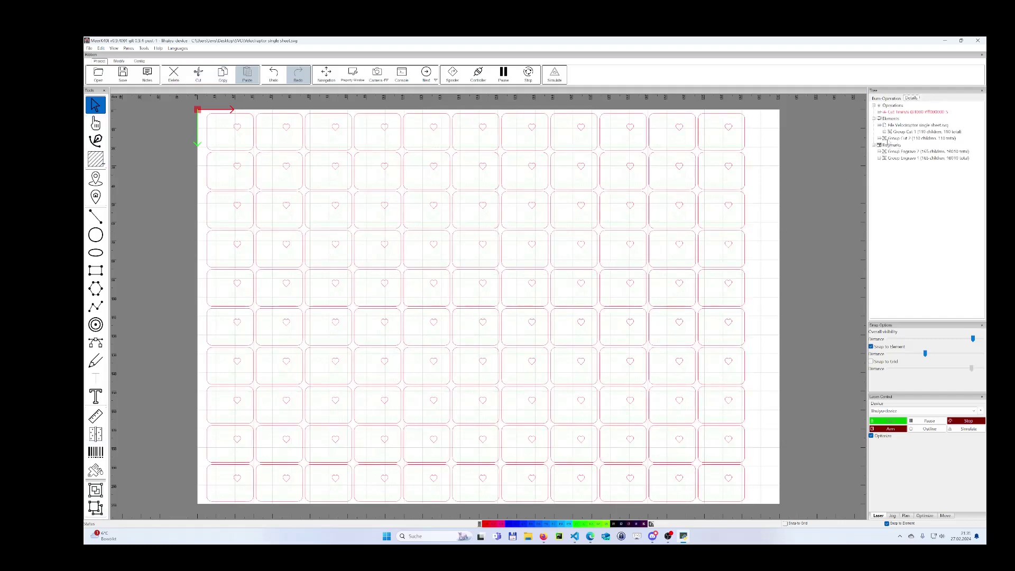
# - Examine the actions available for the Engrave 2 group in the regmarks
pyautogui.click(904, 151)
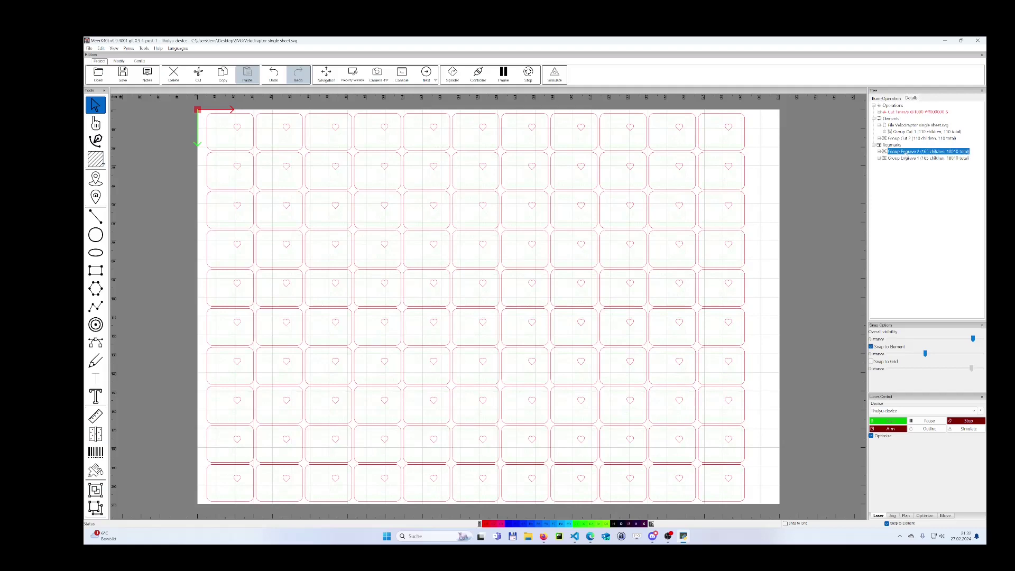
pyautogui.rightClick(905, 153)
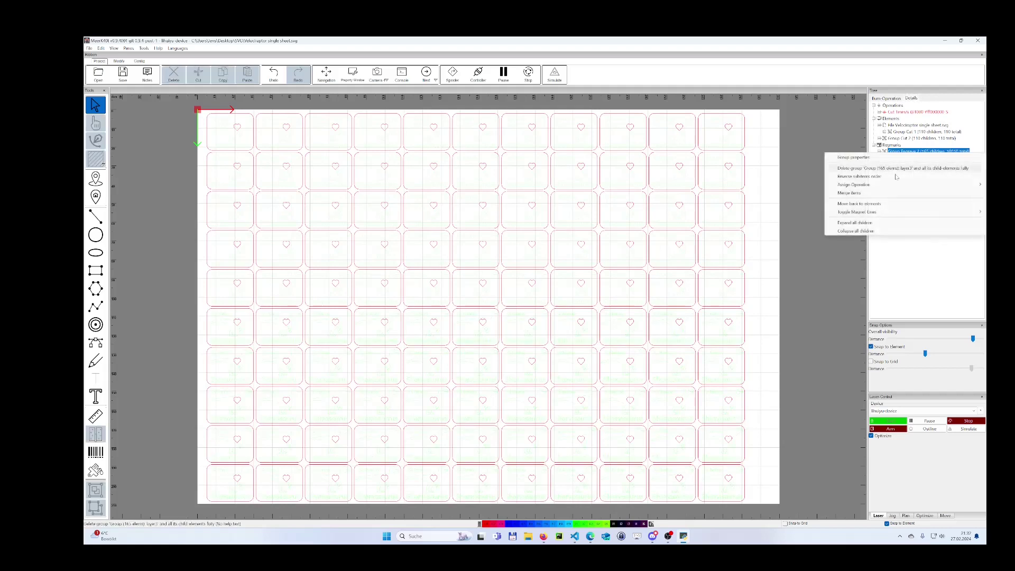
pyautogui.moveTo(879, 218)
# - Start a new project and draw two ellipses near the bed's upper left, about 22 mm and 36 mm wide
pyautogui.click(89, 48)
pyautogui.click(98, 56)
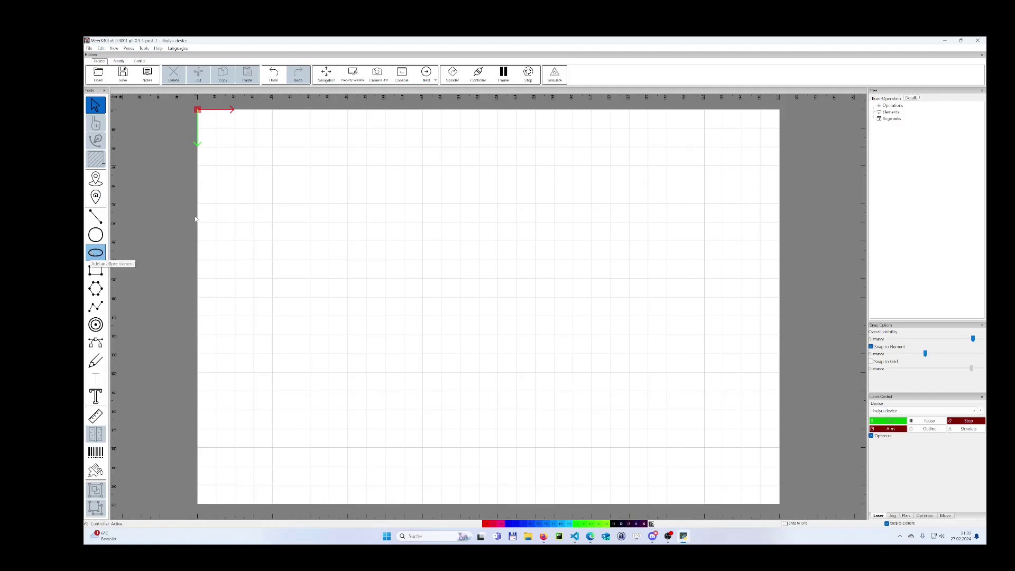
pyautogui.click(95, 253)
pyautogui.moveTo(257, 169); pyautogui.dragTo(300, 206)
pyautogui.moveTo(314, 149); pyautogui.dragTo(382, 196)
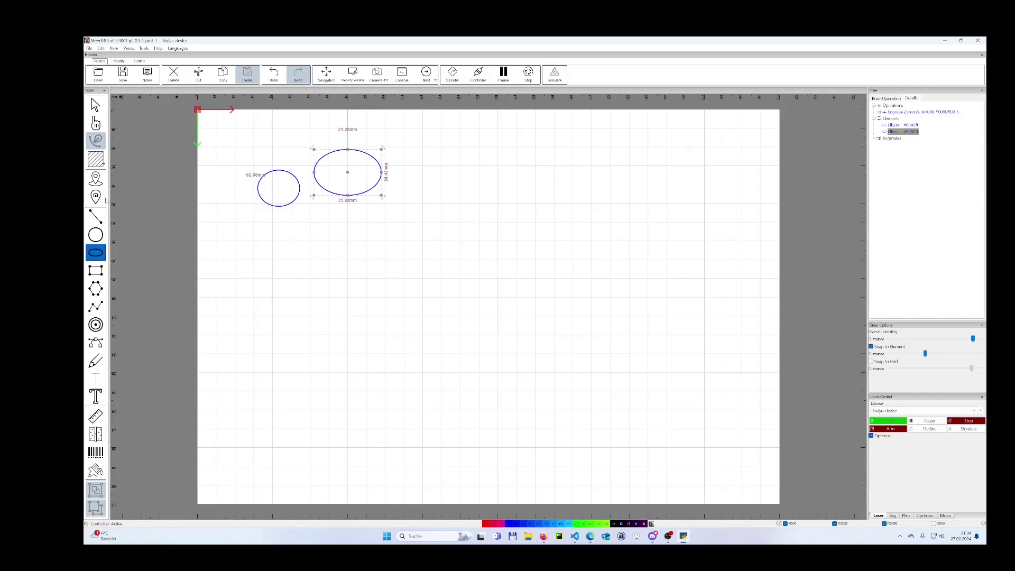
# - Place a job start point below the ellipses and simulate the job, moving the simulation window clear of the drawing
pyautogui.click(96, 197)
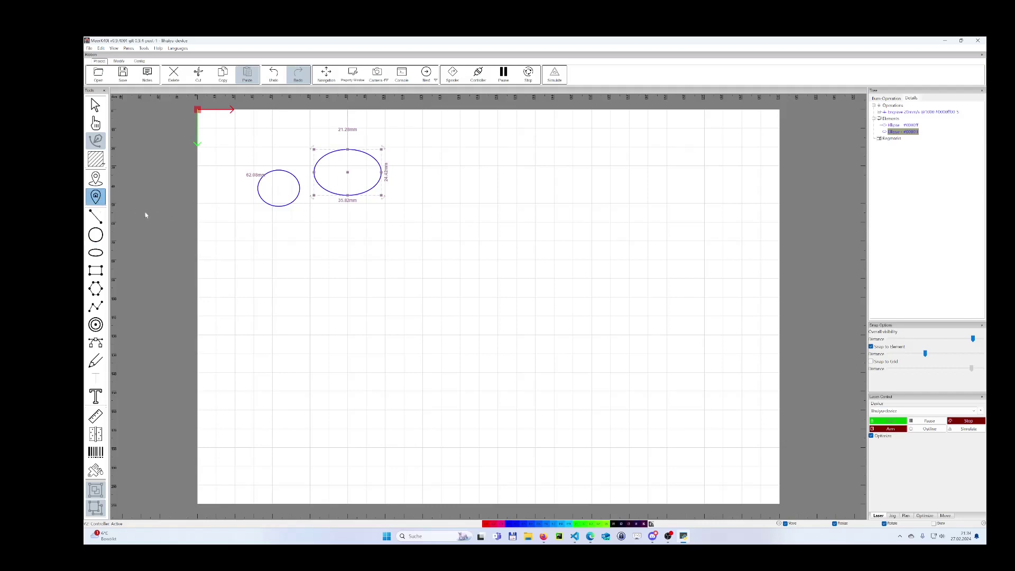
pyautogui.click(311, 243)
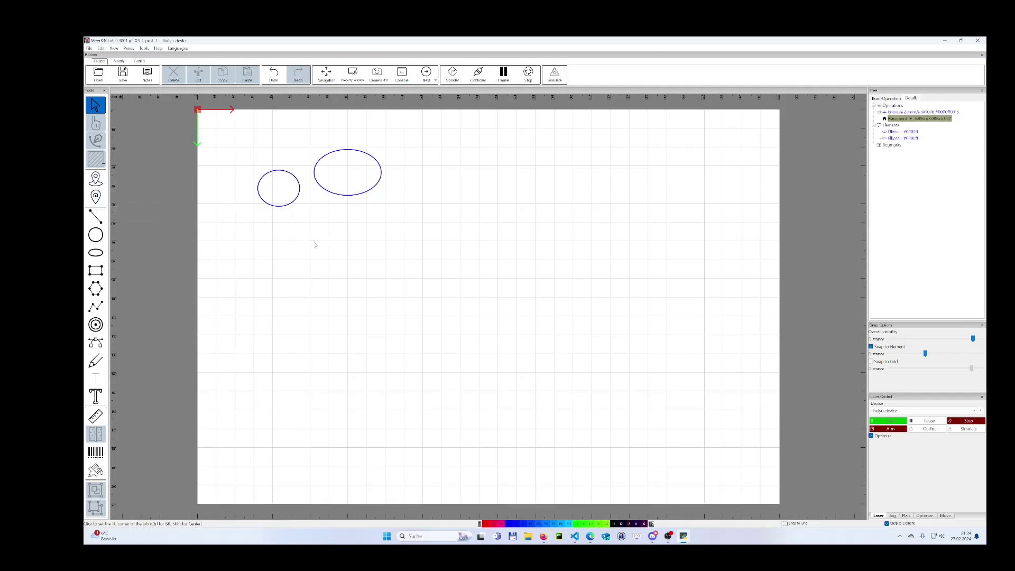
pyautogui.click(968, 429)
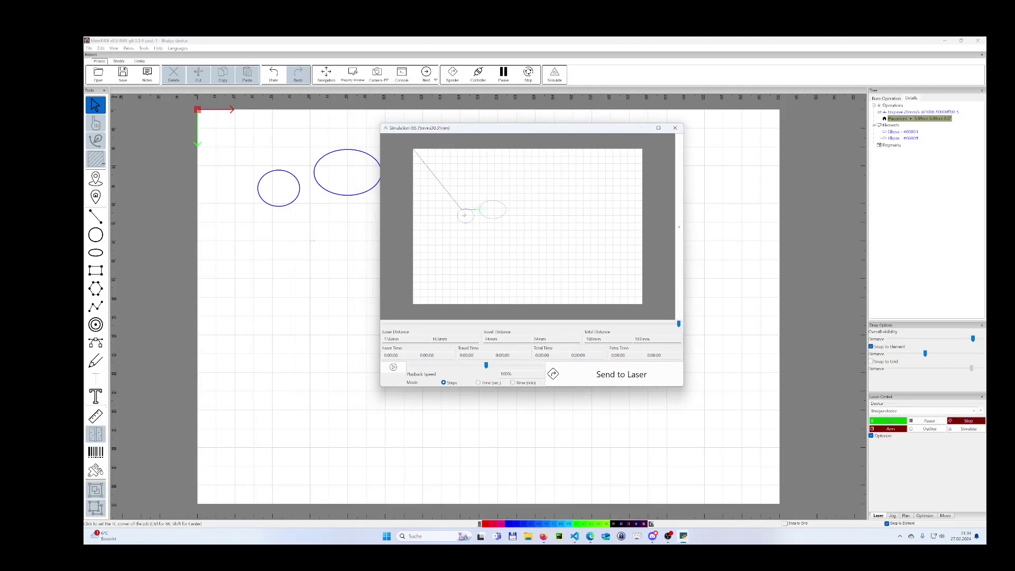
pyautogui.moveTo(379, 122); pyautogui.dragTo(203, 251)
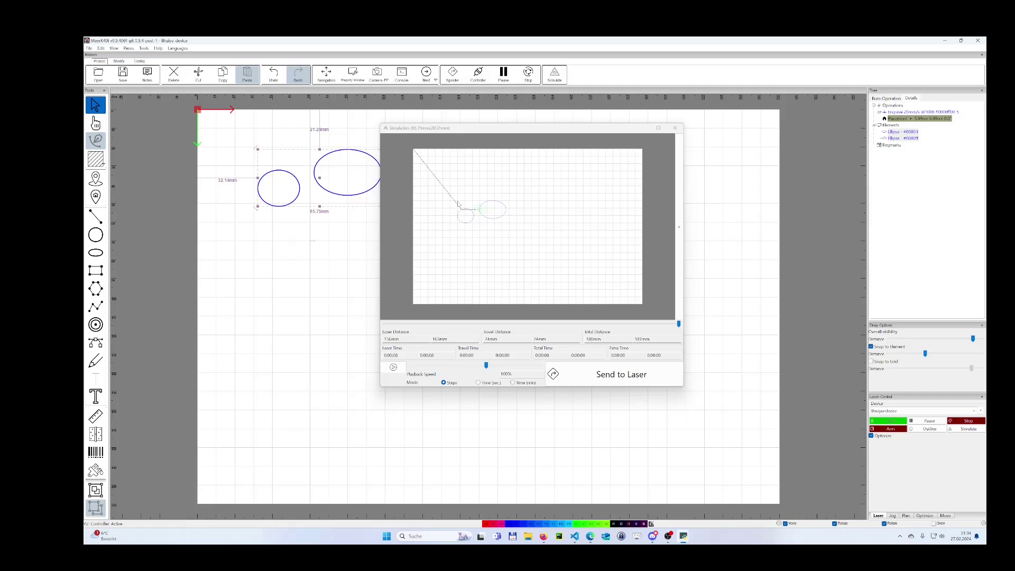
pyautogui.moveTo(511, 142); pyautogui.dragTo(683, 152)
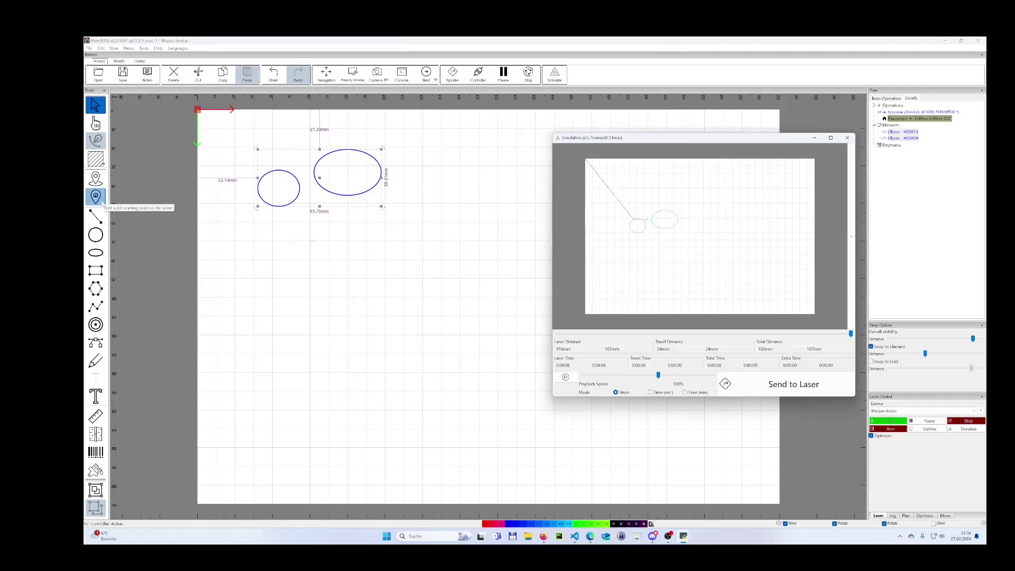
# - Add a second job start point near the bed's lower left, recalculate the simulation and close it
pyautogui.click(100, 201)
pyautogui.click(254, 417)
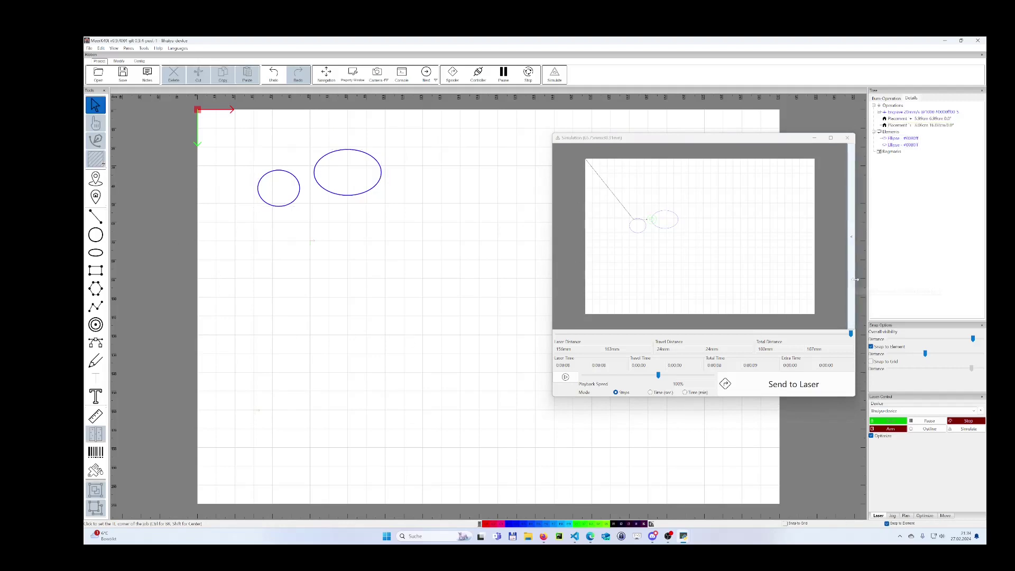
pyautogui.click(851, 236)
pyautogui.click(807, 325)
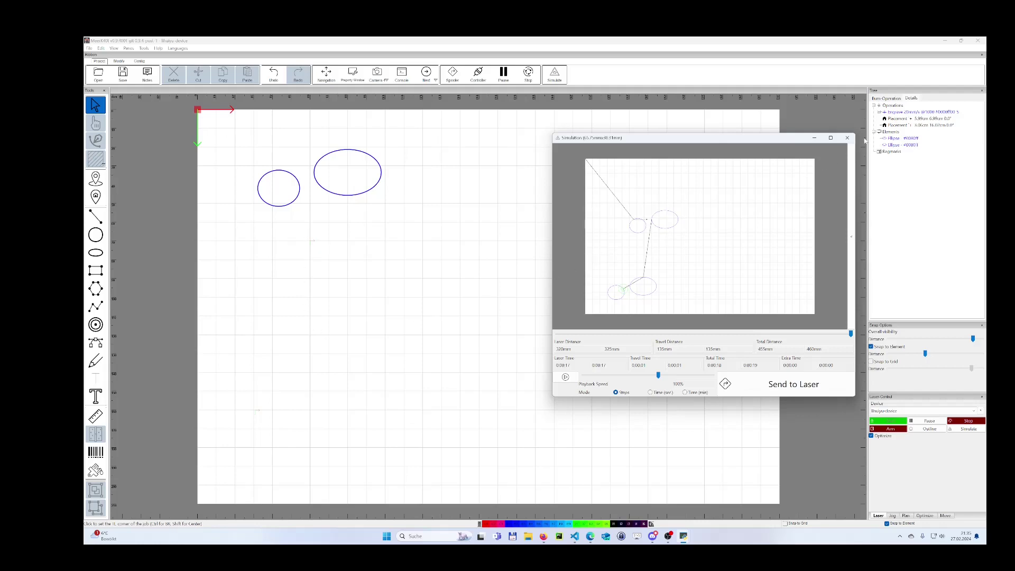
pyautogui.click(847, 138)
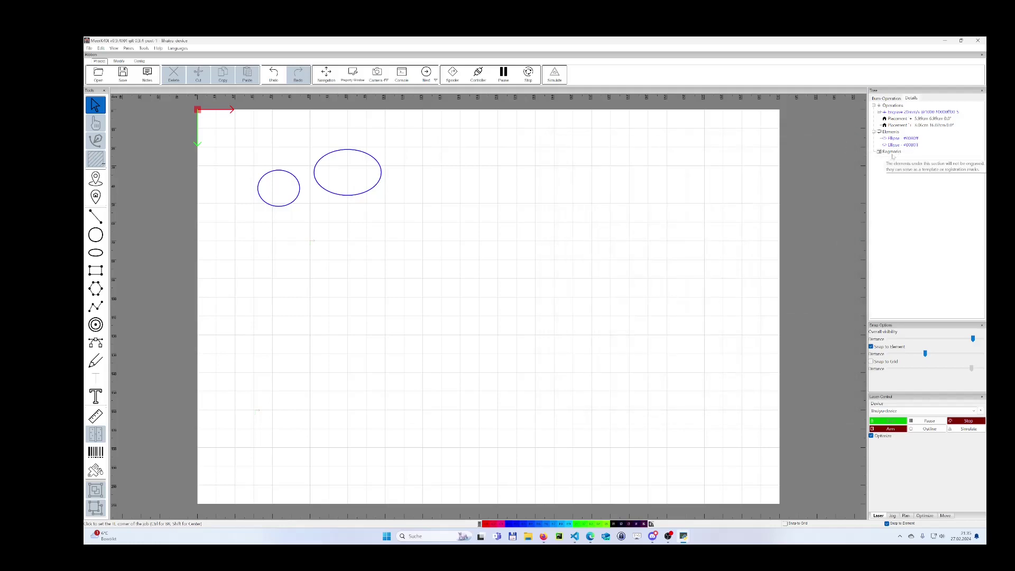
# - Delete both job start points from the operations, simulate the job without them and close the simulation
pyautogui.click(898, 126)
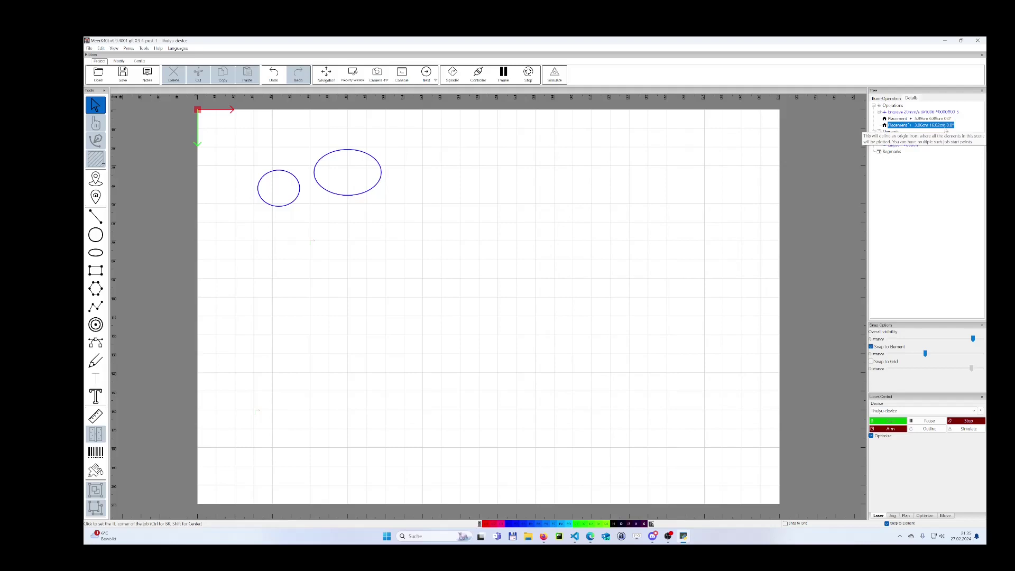
pyautogui.press('Delete')
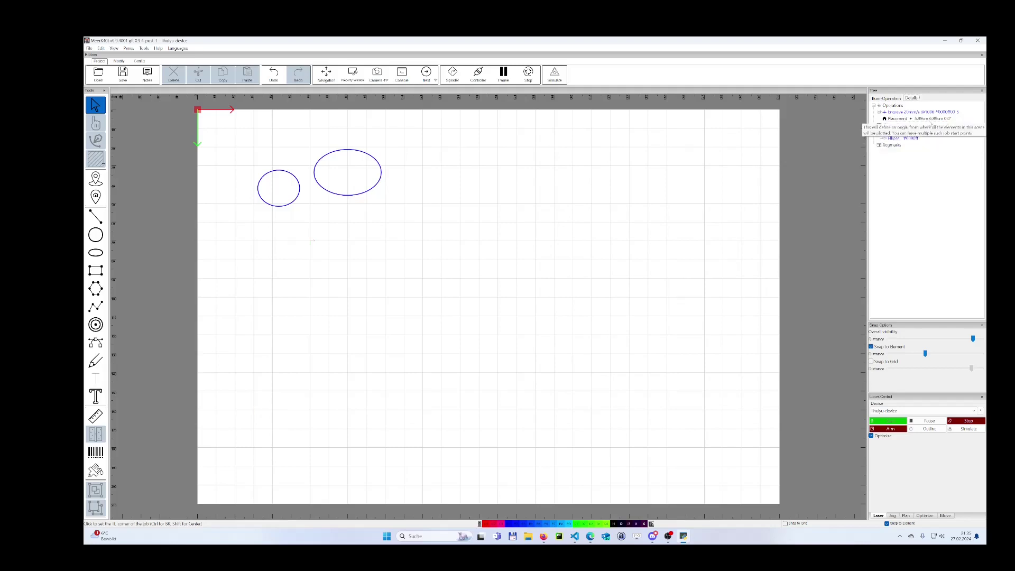
pyautogui.click(930, 121)
pyautogui.press('Delete')
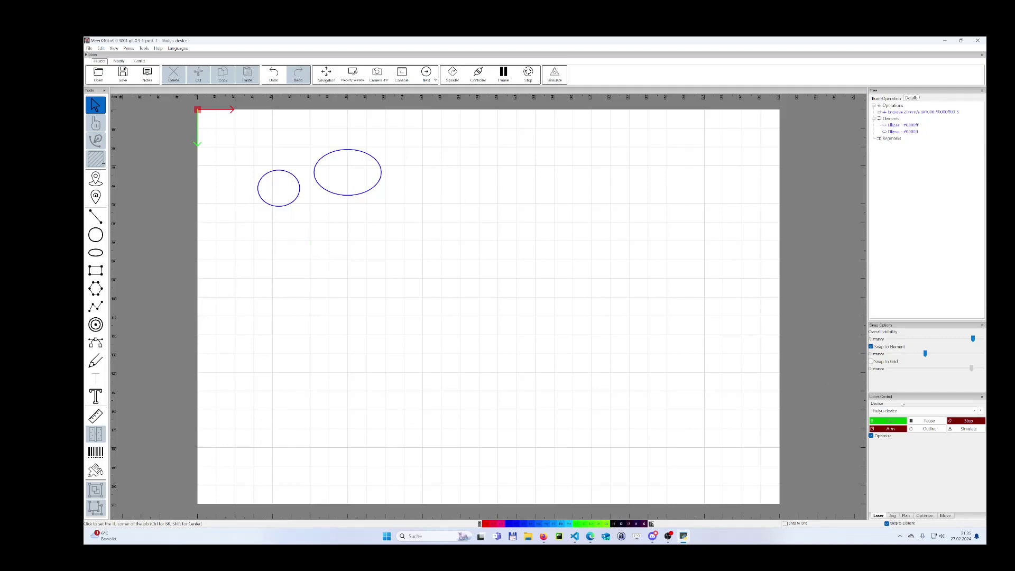
pyautogui.click(966, 428)
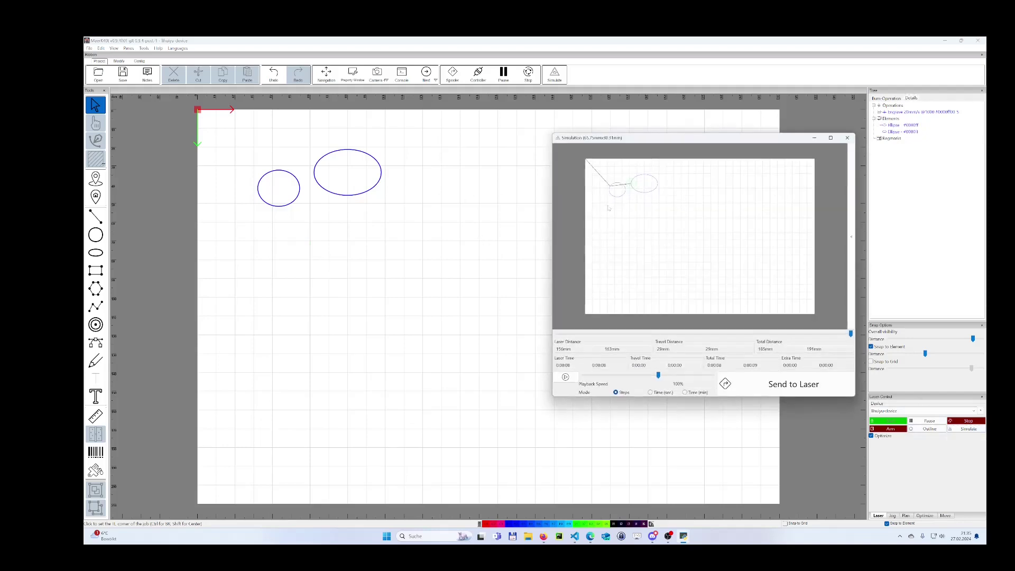
pyautogui.click(846, 139)
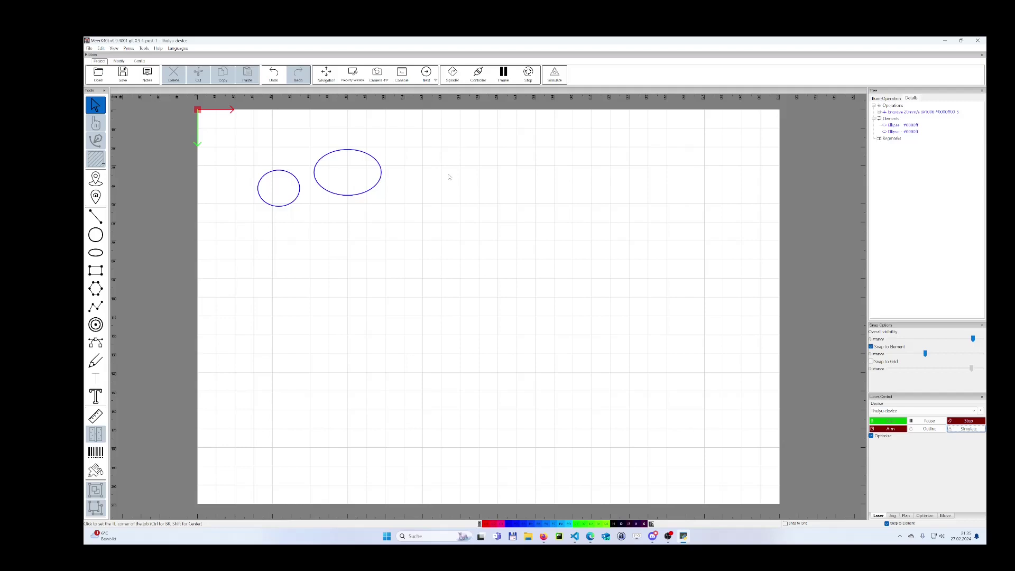
# - Shrink the small ellipse to about 10 mm wide and place two copies side by side inside the large ellipse's upper part
pyautogui.click(281, 186)
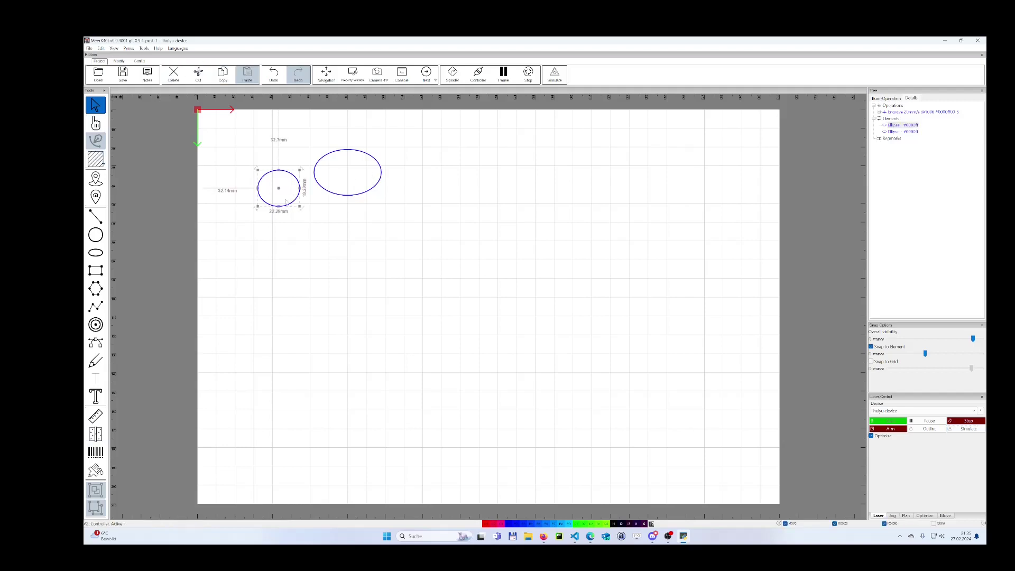
pyautogui.moveTo(302, 206); pyautogui.dragTo(348, 159)
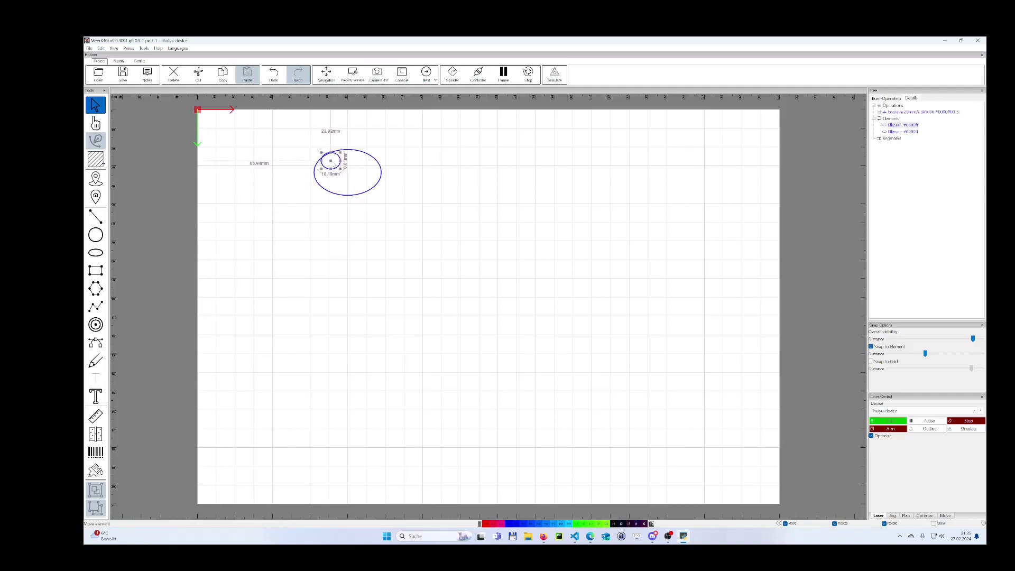
pyautogui.keyDown('alt'); pyautogui.moveTo(331, 161); pyautogui.dragTo(359, 160); pyautogui.keyUp('alt')
pyautogui.moveTo(331, 162); pyautogui.dragTo(359, 159)
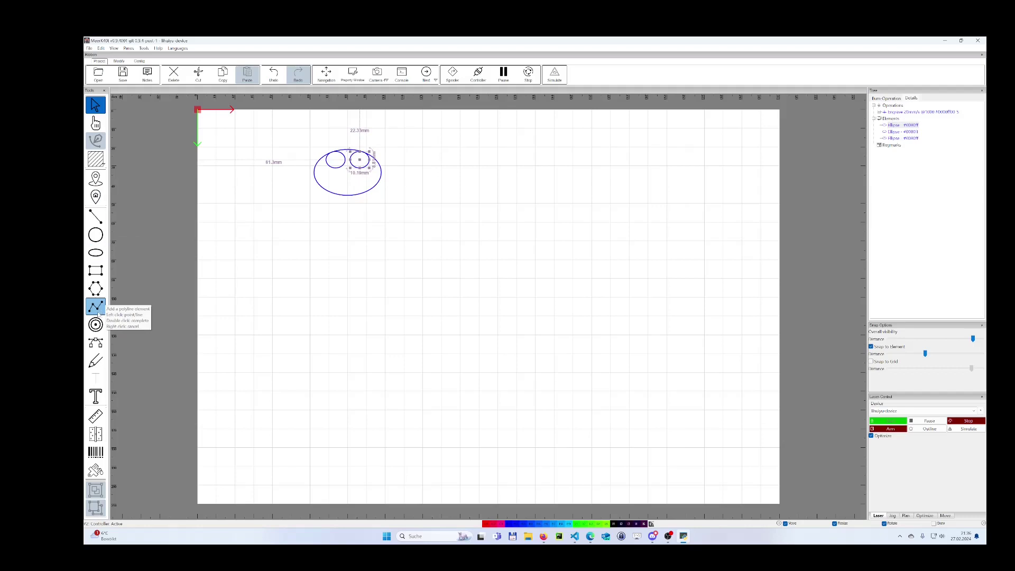
# - Draw a curved smiling mouth inside the large ellipse, below the two small ellipses, and deselect it
pyautogui.click(95, 342)
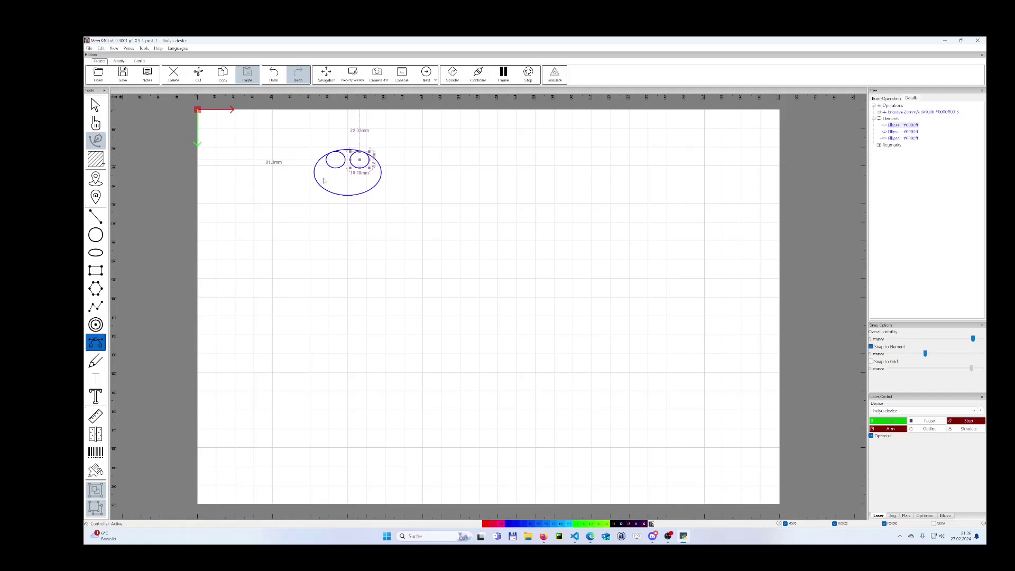
pyautogui.click(326, 177)
pyautogui.click(369, 179)
pyautogui.click(350, 196)
pyautogui.click(95, 105)
pyautogui.click(299, 157)
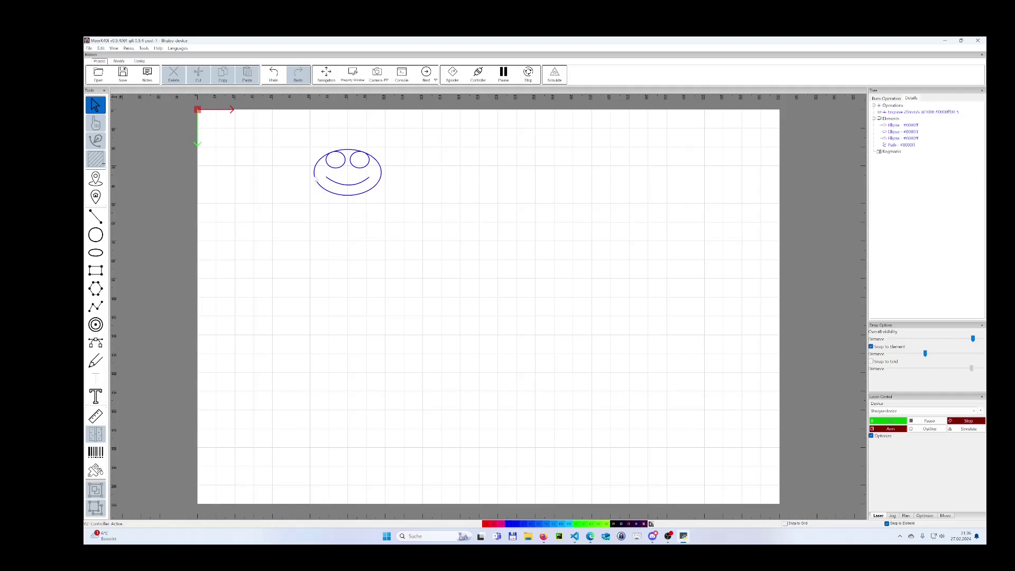
# - Place a job start point about 10 mm from the bed's upper-left corner in both directions and open its properties
pyautogui.click(96, 197)
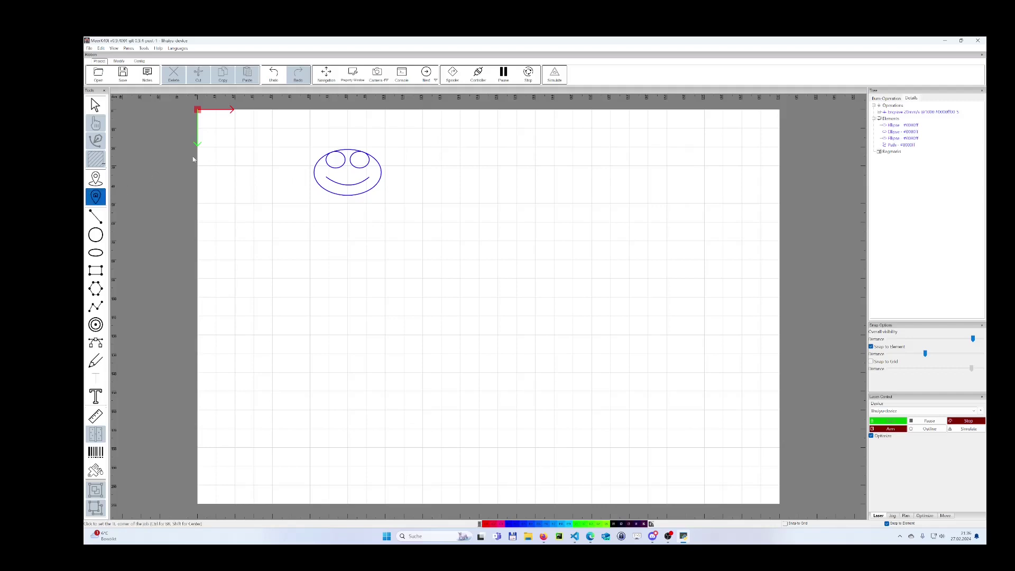
pyautogui.click(217, 130)
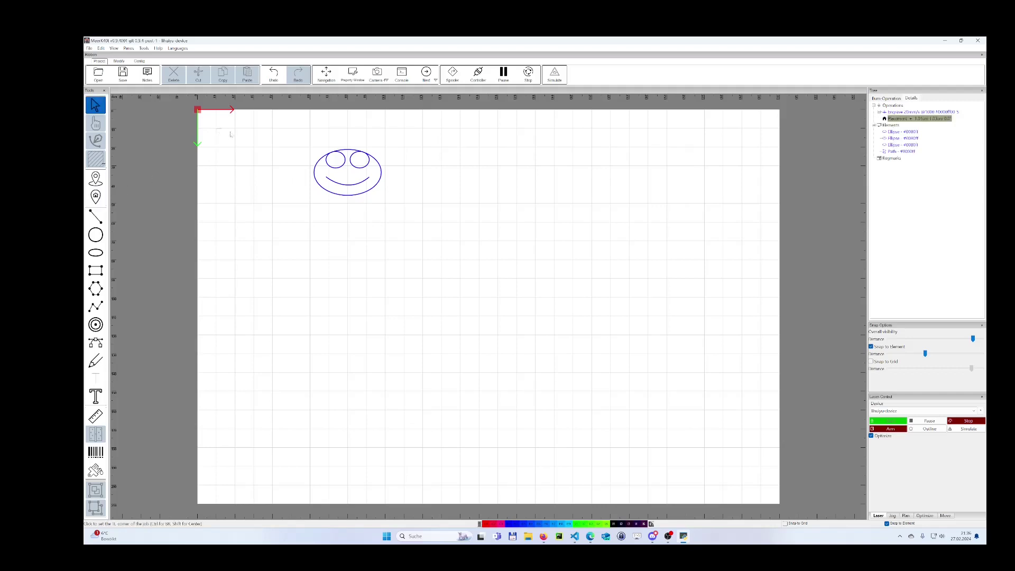
pyautogui.doubleClick(898, 119)
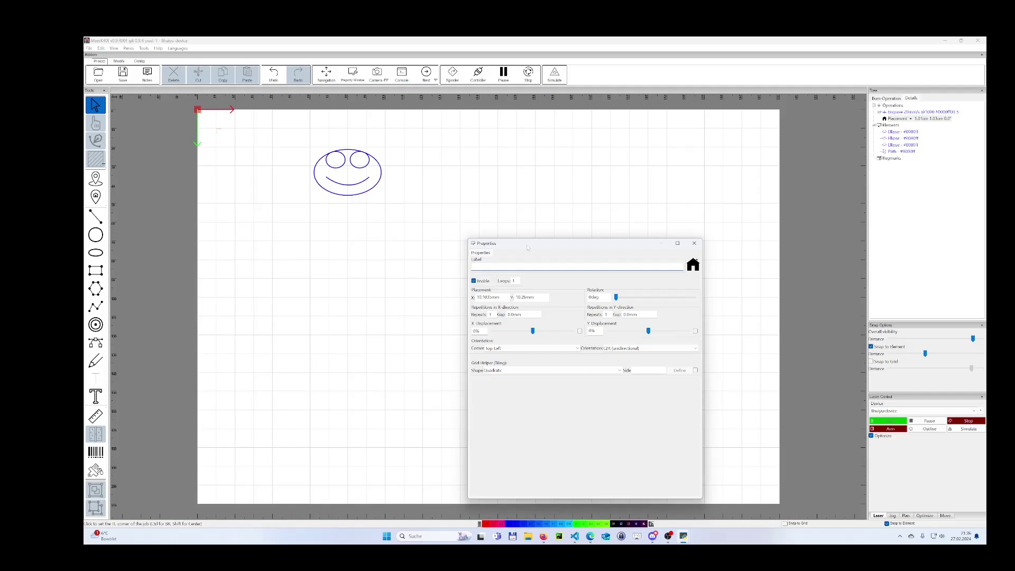
pyautogui.moveTo(527, 248); pyautogui.dragTo(525, 202)
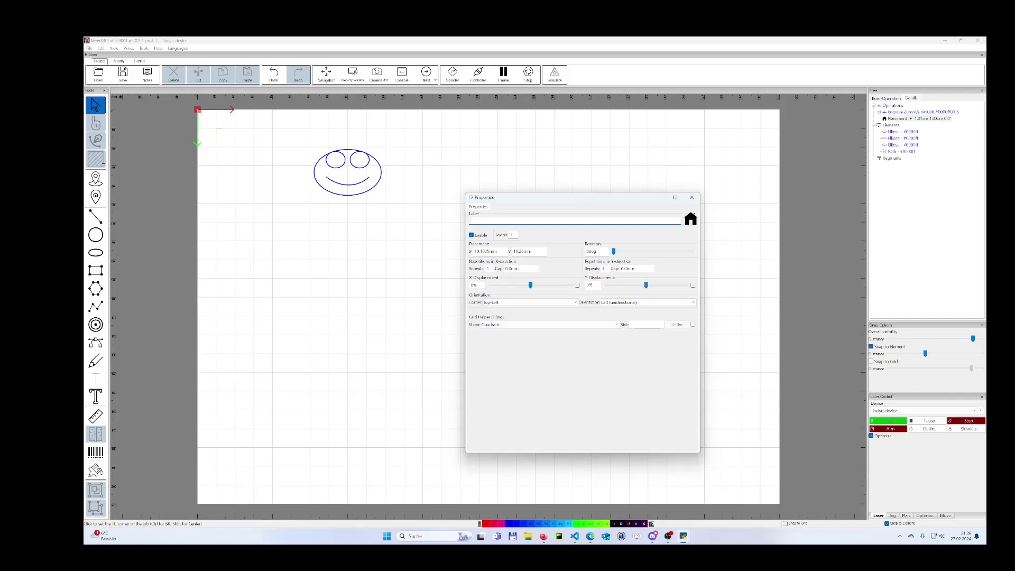
# - Set the start point to 5 repetitions in both X and Y direction, each with a 1 cm gap
pyautogui.click(488, 269)
pyautogui.press('Tab')
pyautogui.press('Tab')
pyautogui.press('Tab')
pyautogui.click(512, 269)
pyautogui.write('1cm')
pyautogui.click(634, 269)
pyautogui.write('1cm')
pyautogui.press('Return')
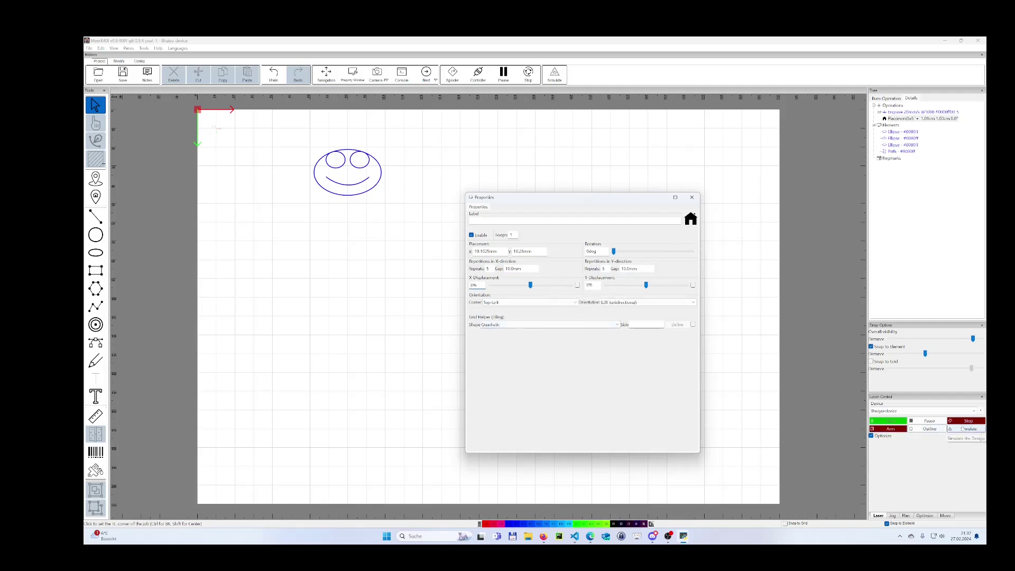
# - Simulate the job with the repeated placements and move the simulation window clear of the gap settings
pyautogui.click(967, 430)
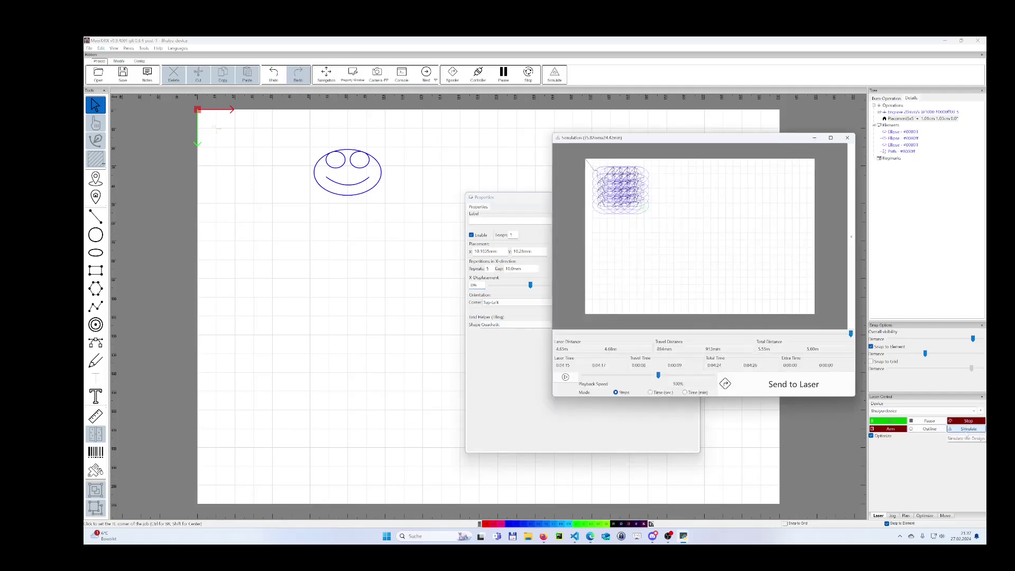
pyautogui.scroll(3, 676, 222)
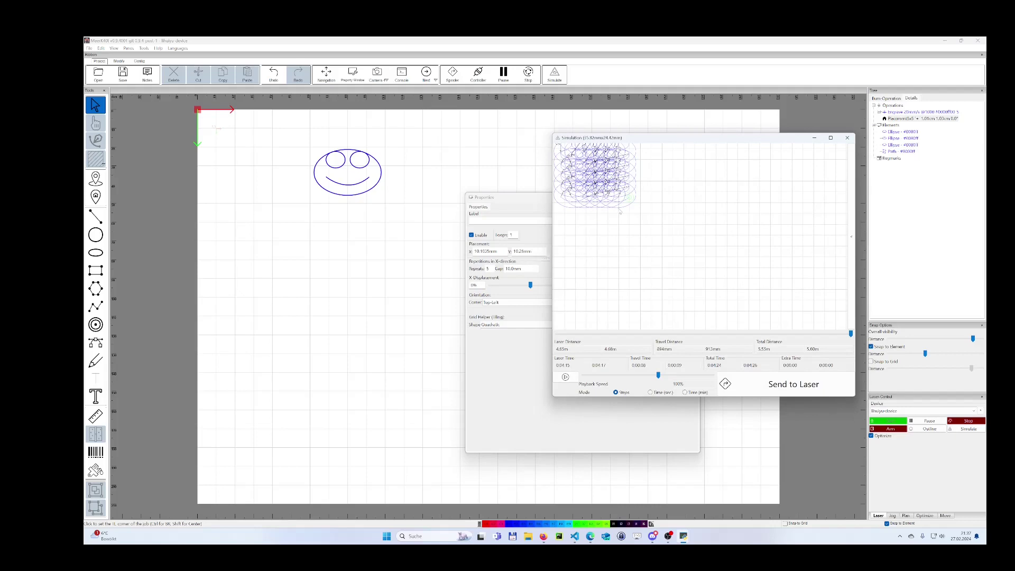
pyautogui.moveTo(769, 140); pyautogui.dragTo(878, 158)
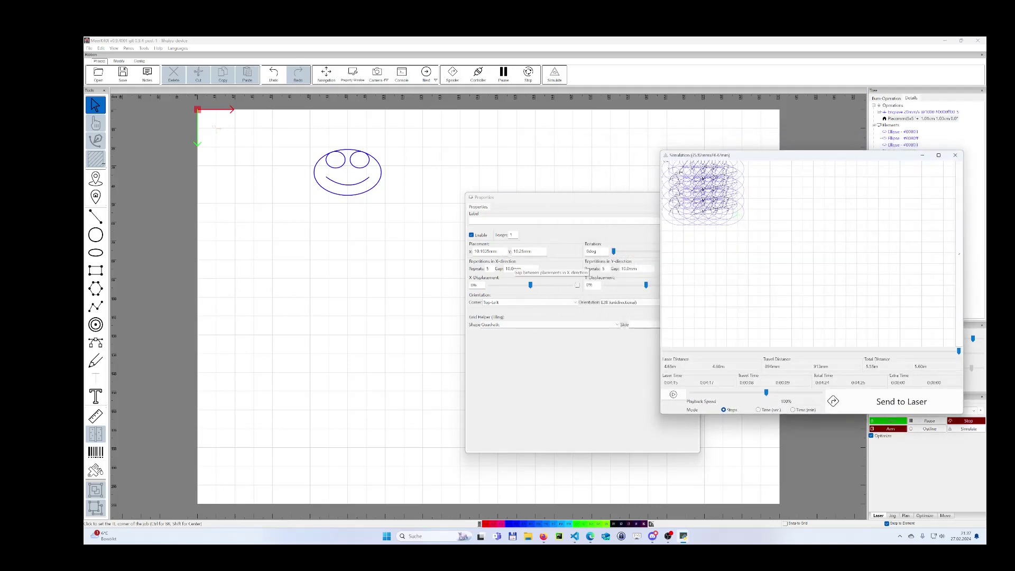
# - Set the gap between repetitions to 50 mm in X direction and 40 mm in Y direction
pyautogui.doubleClick(510, 268)
pyautogui.write('50.0mm')
pyautogui.press('Tab')
pyautogui.press('Tab')
pyautogui.write('4')
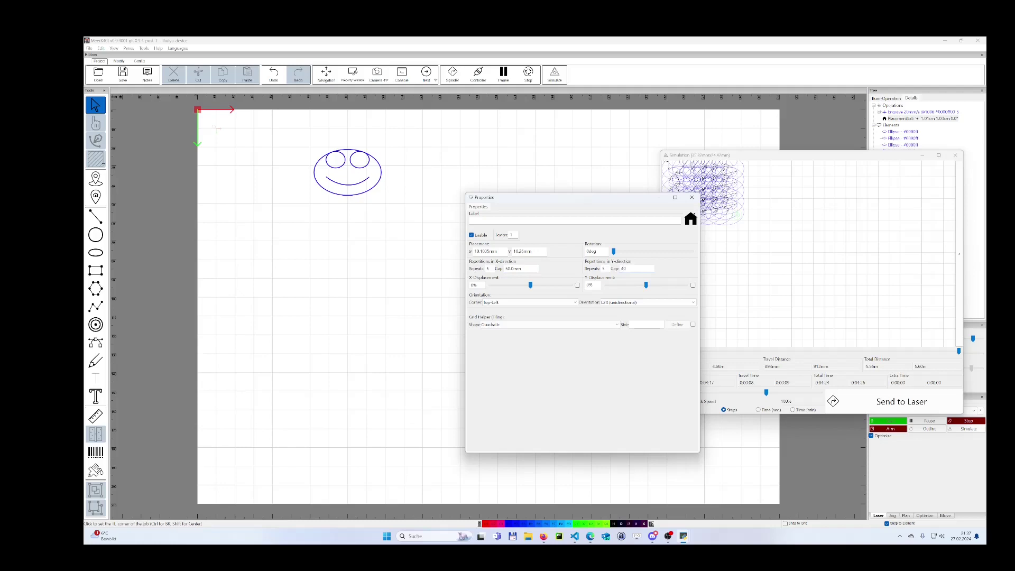
pyautogui.press('Tab')
# - Recalculate the simulation to examine the wider grid of faces, and close the placement properties and the simulation
pyautogui.click(959, 254)
pyautogui.click(903, 342)
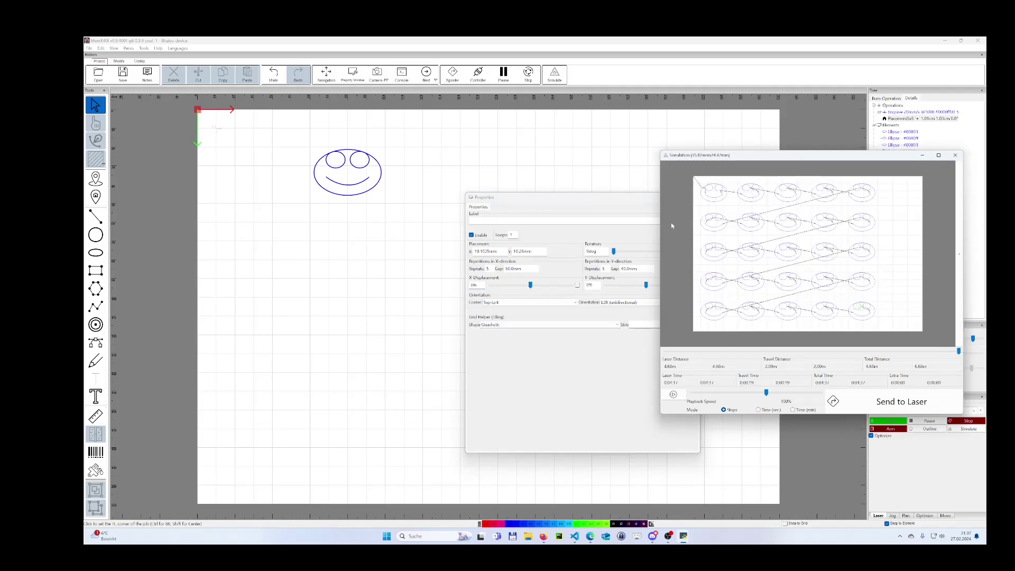
pyautogui.scroll(2, 754, 204)
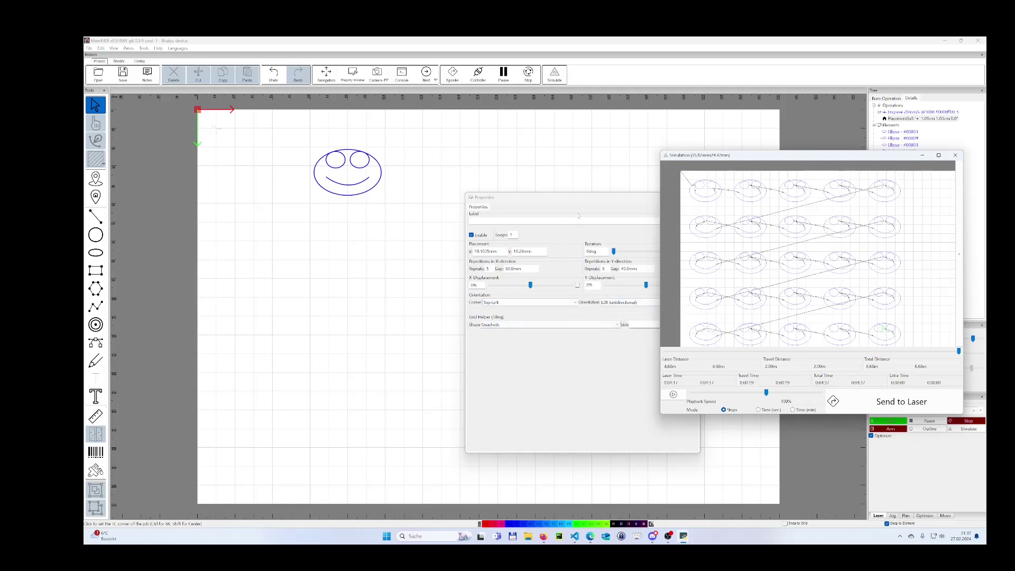
pyautogui.moveTo(585, 204); pyautogui.dragTo(520, 206)
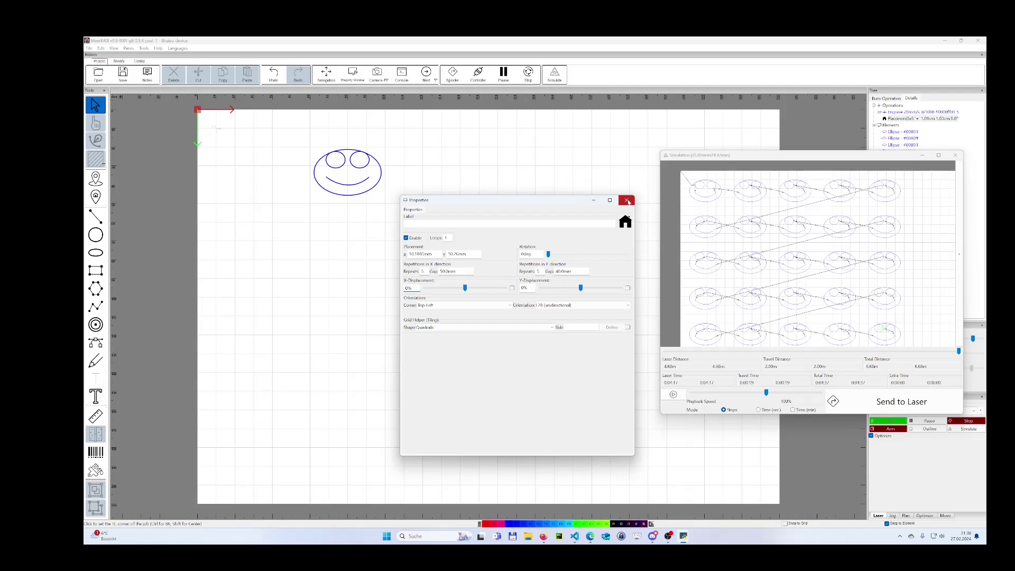
pyautogui.click(627, 201)
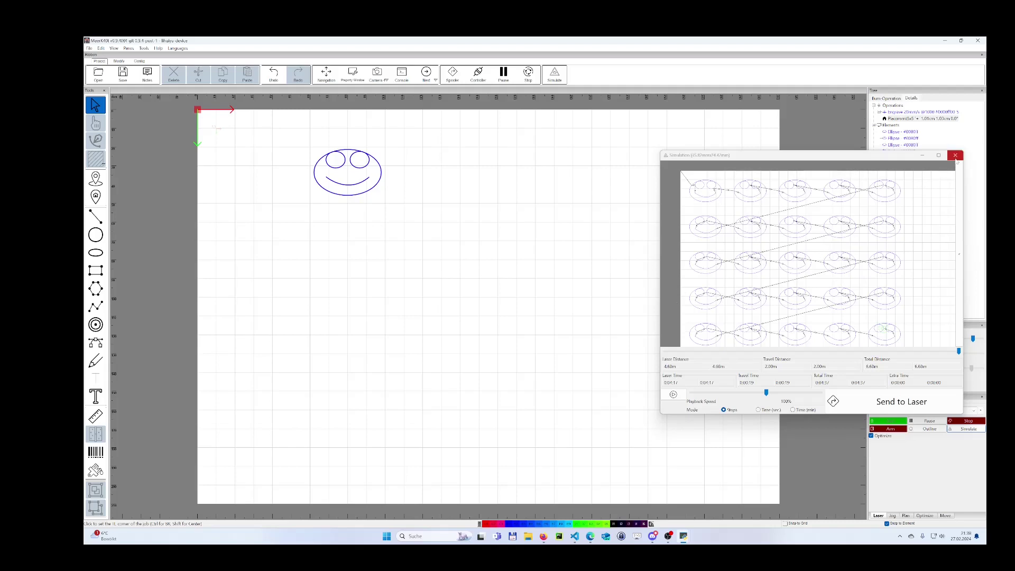
pyautogui.click(954, 156)
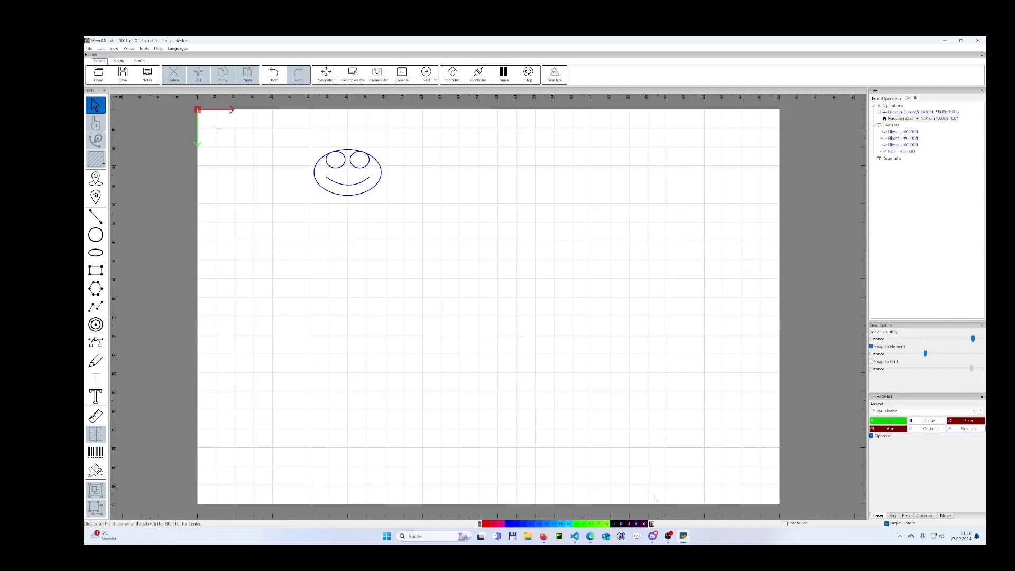
# - Open the Material Library and move it clear of the smiley drawing
pyautogui.click(651, 524)
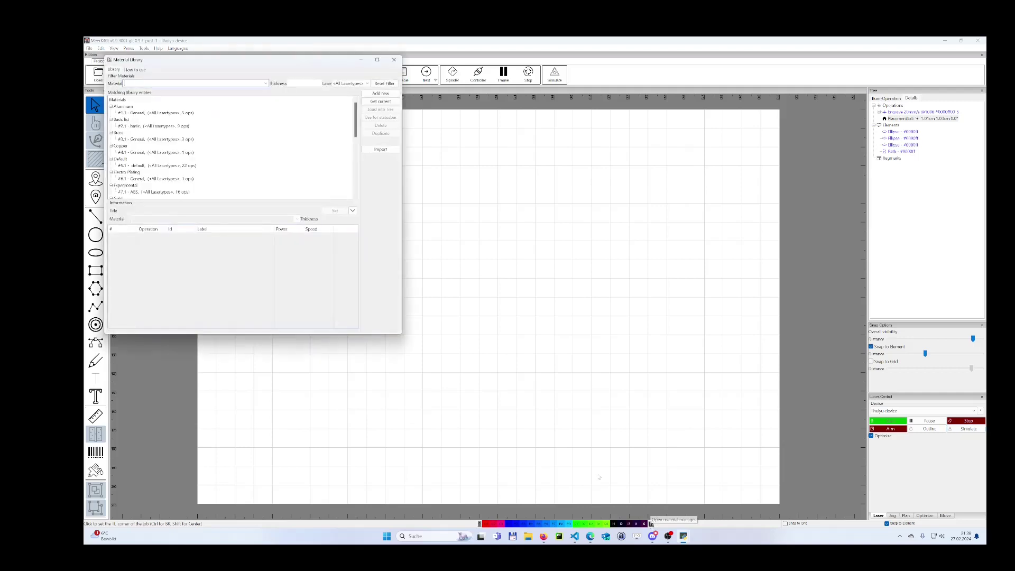
pyautogui.moveTo(249, 60); pyautogui.dragTo(560, 128)
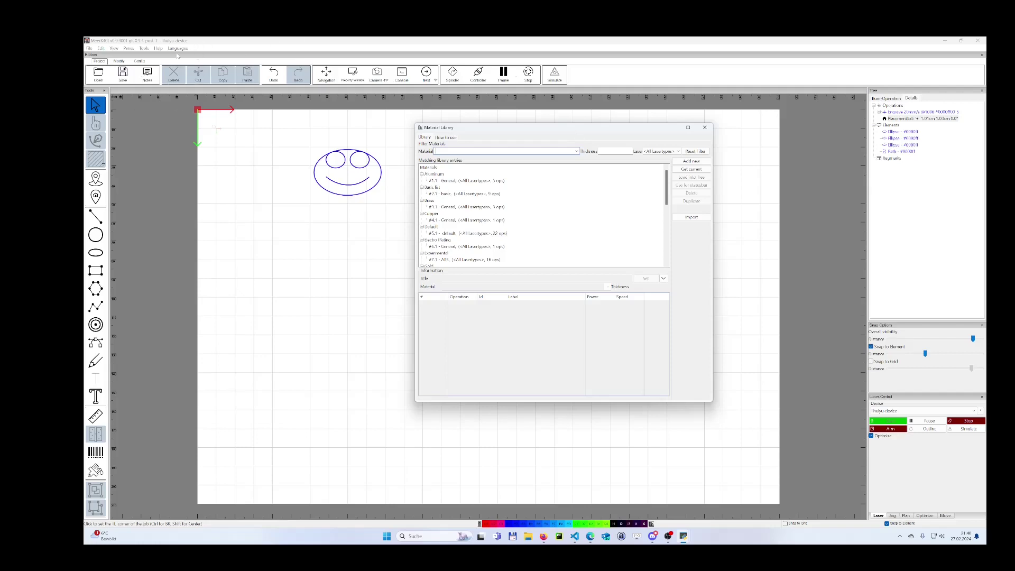
# - Bring up the program's help and release resources
pyautogui.click(159, 49)
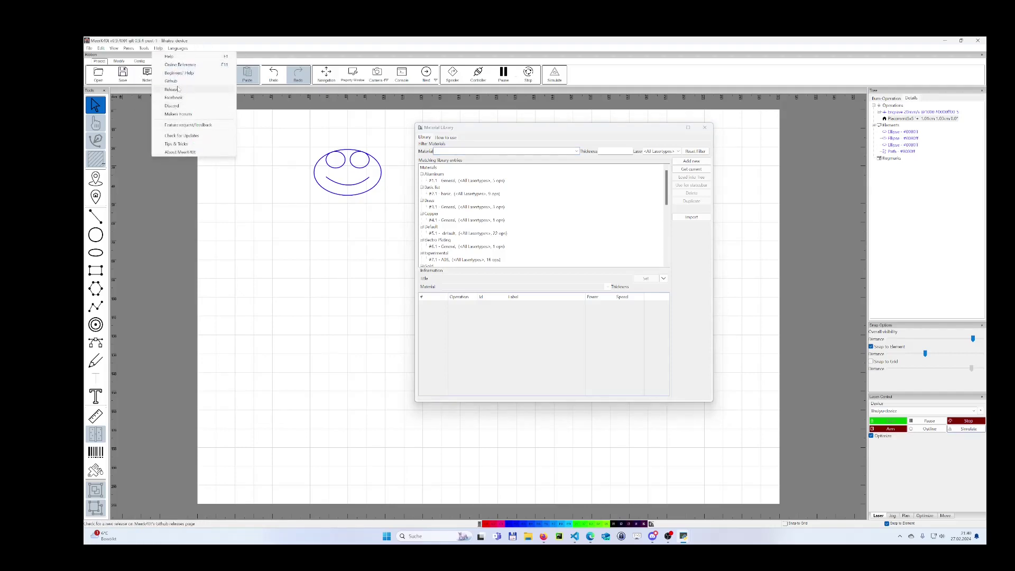